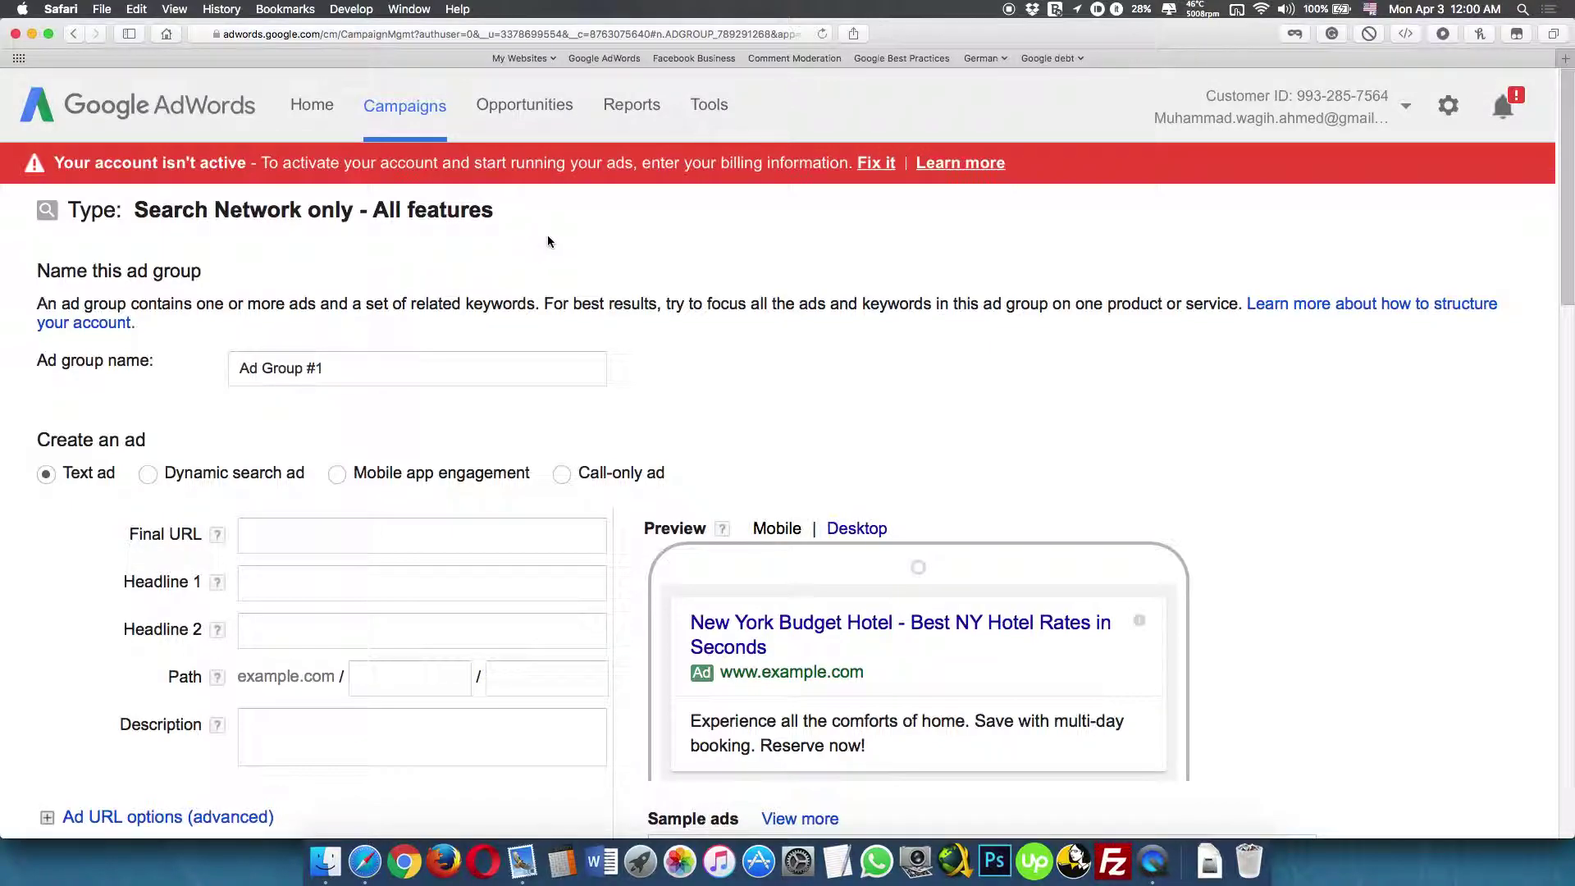
- Name the ad group Test
triple_click(353, 363)
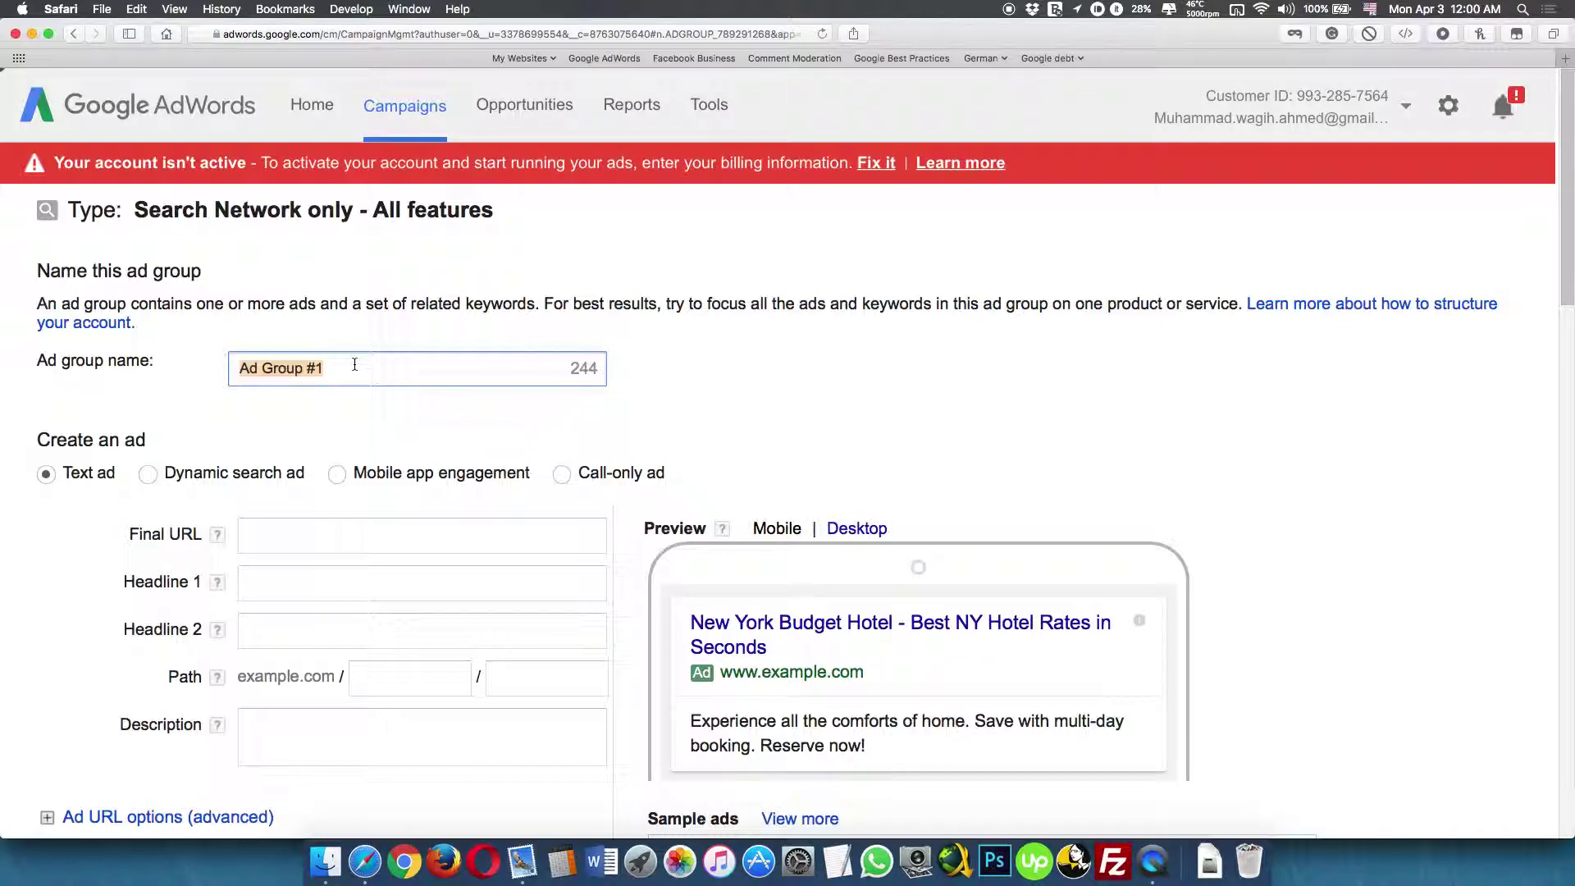
text(Test)
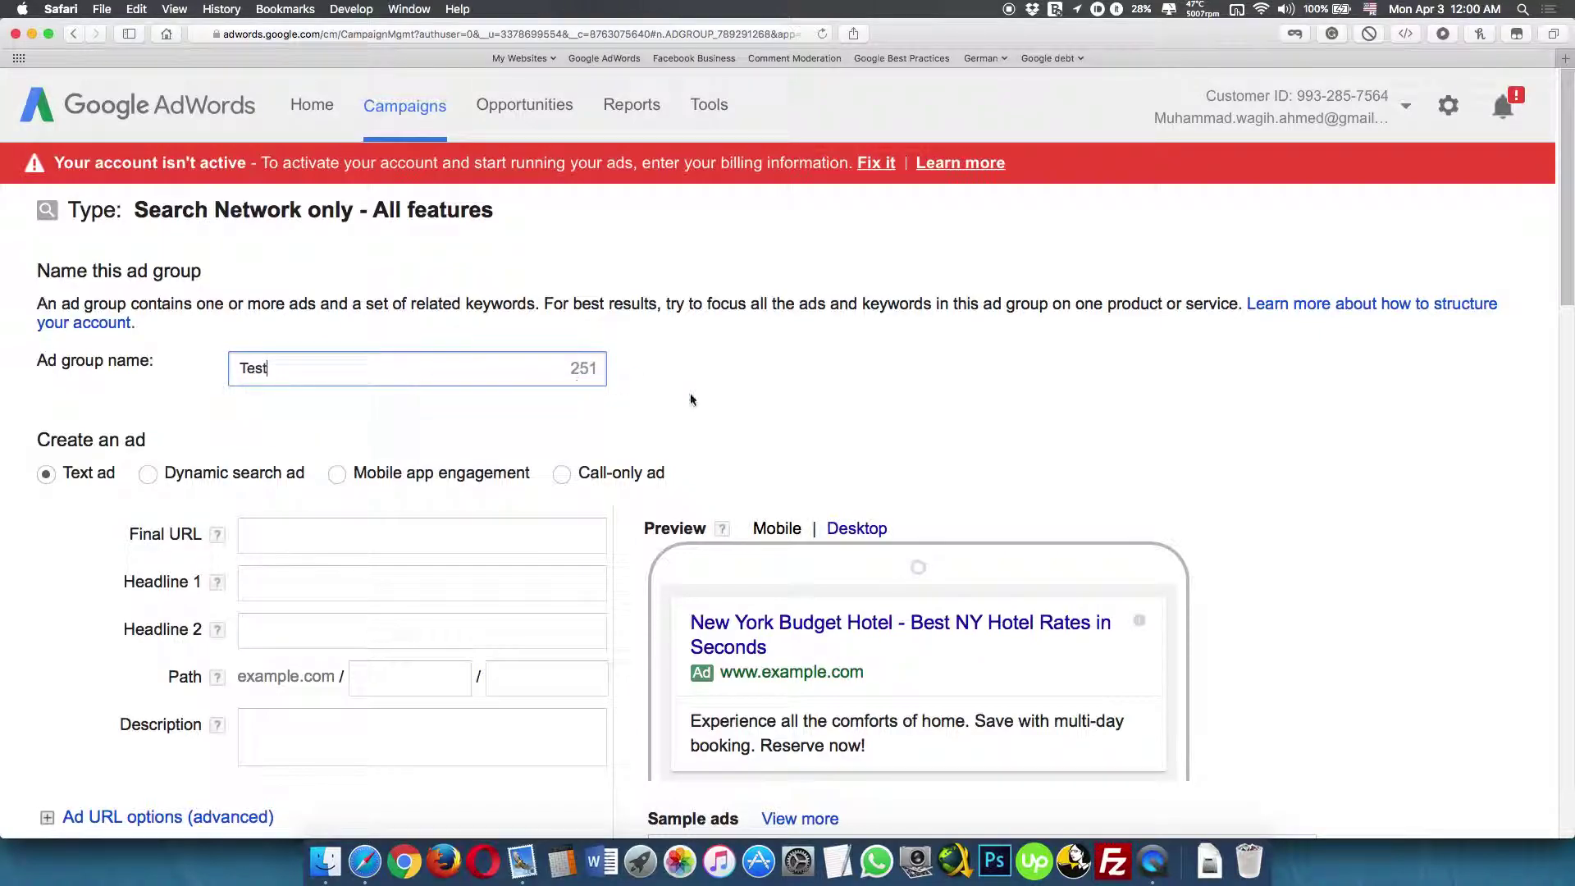
- Check the sample ad preview in its desktop version, returning to the mobile version
scroll(689, 402, down, 3)
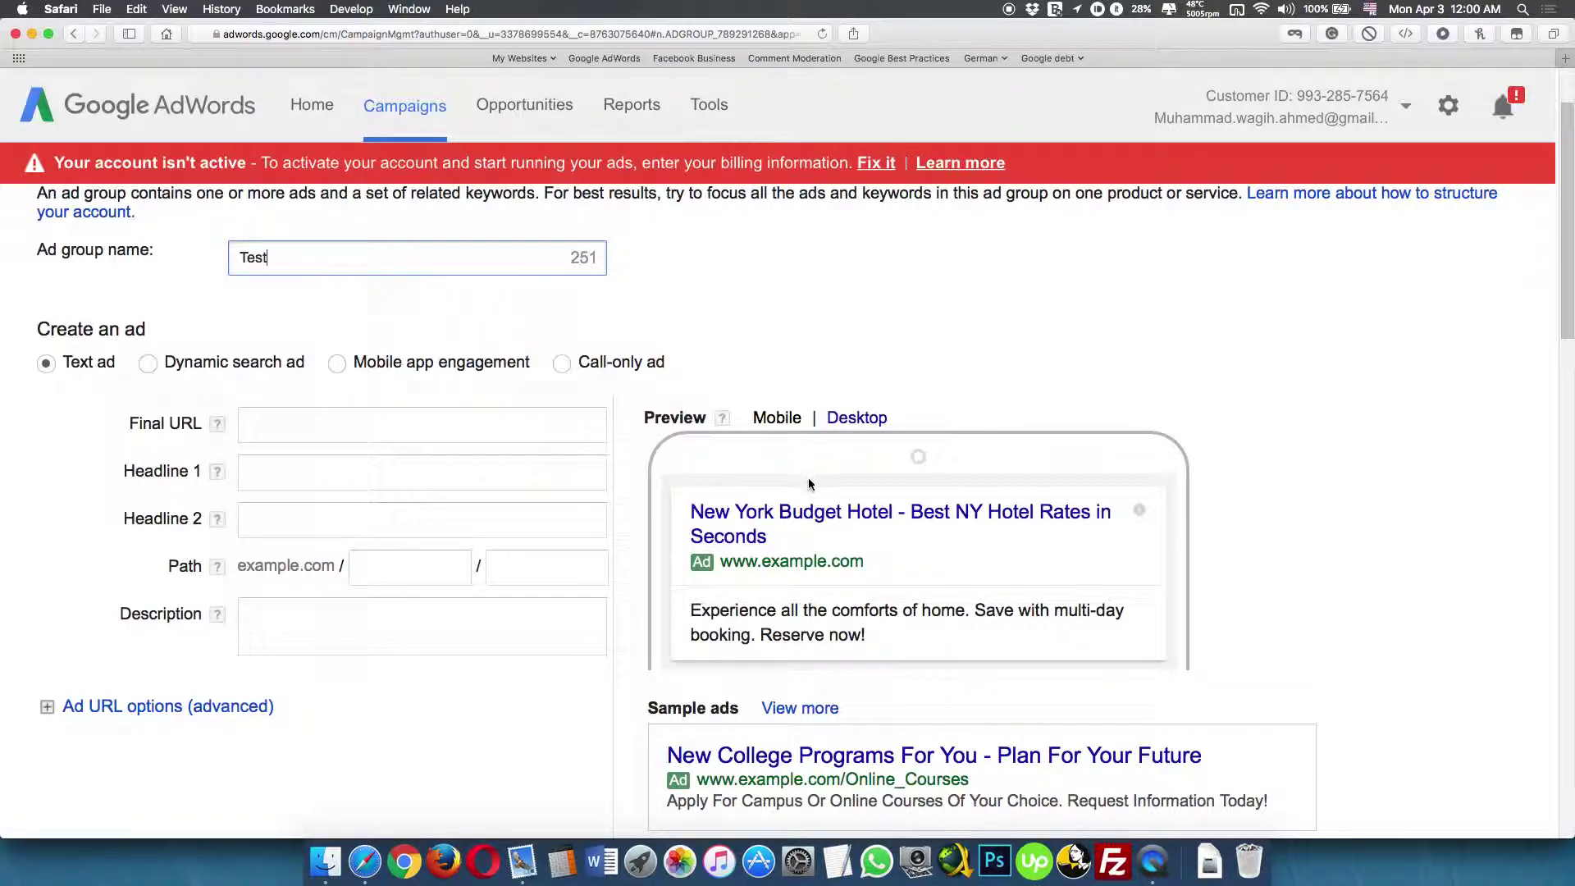
click(857, 418)
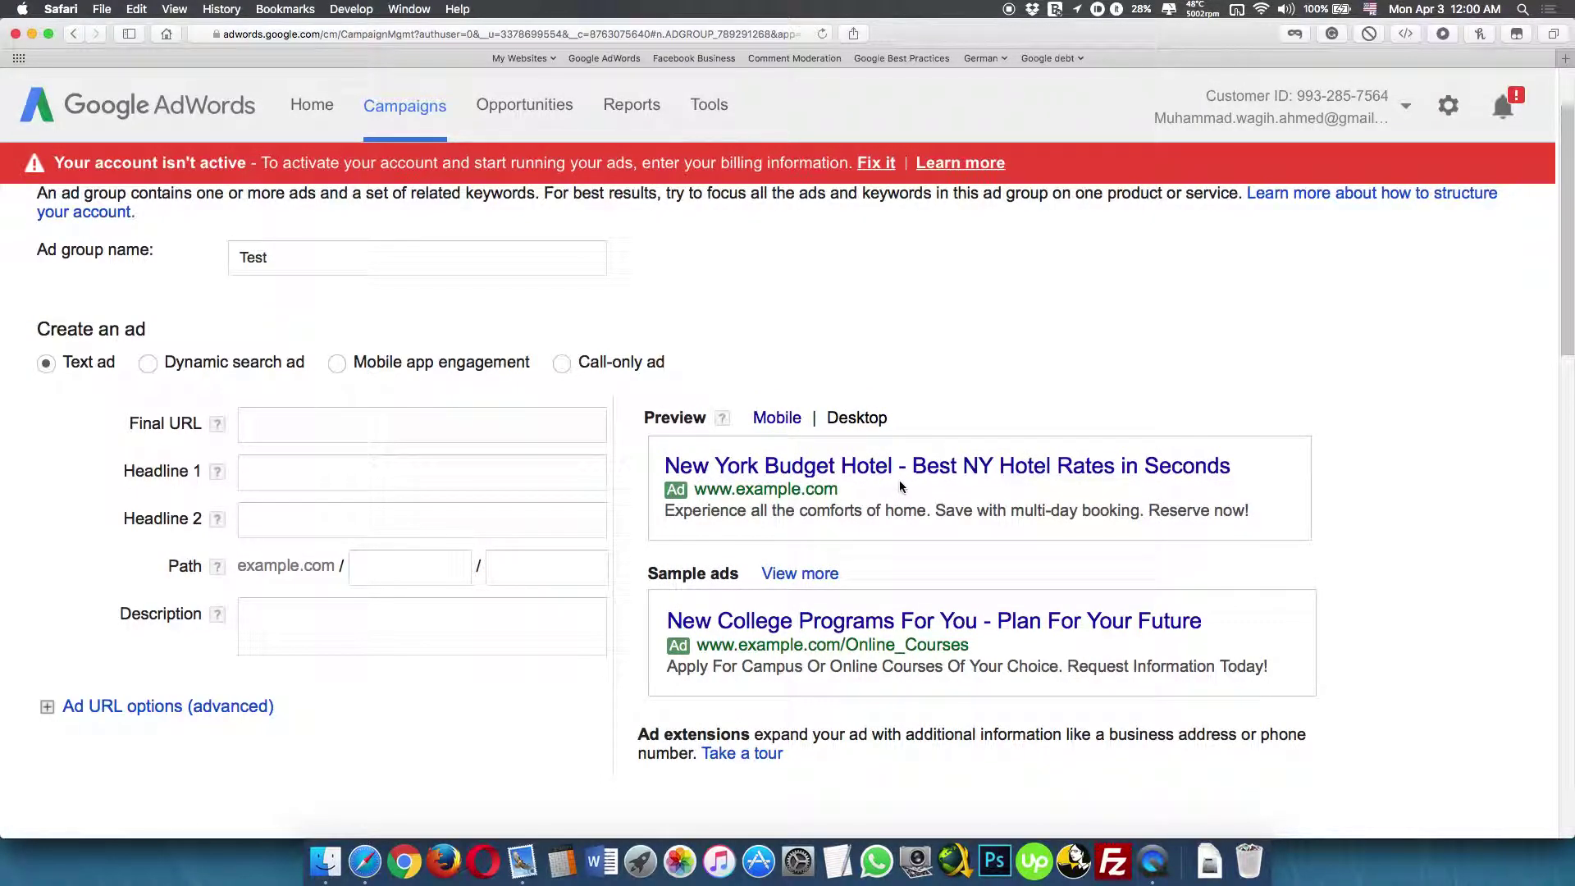
click(780, 418)
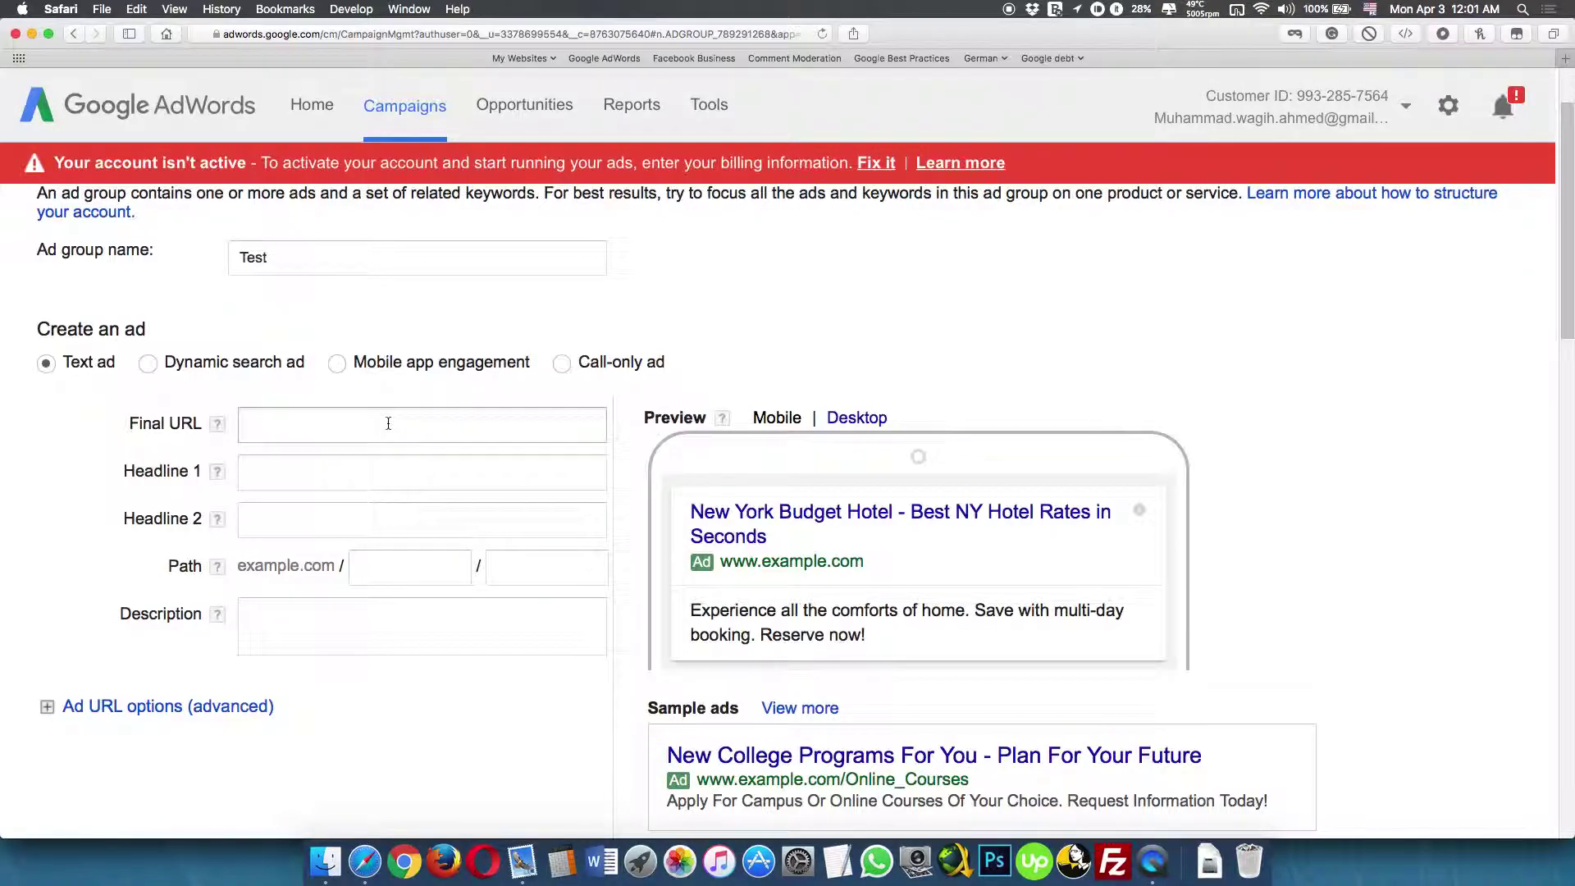
click(277, 422)
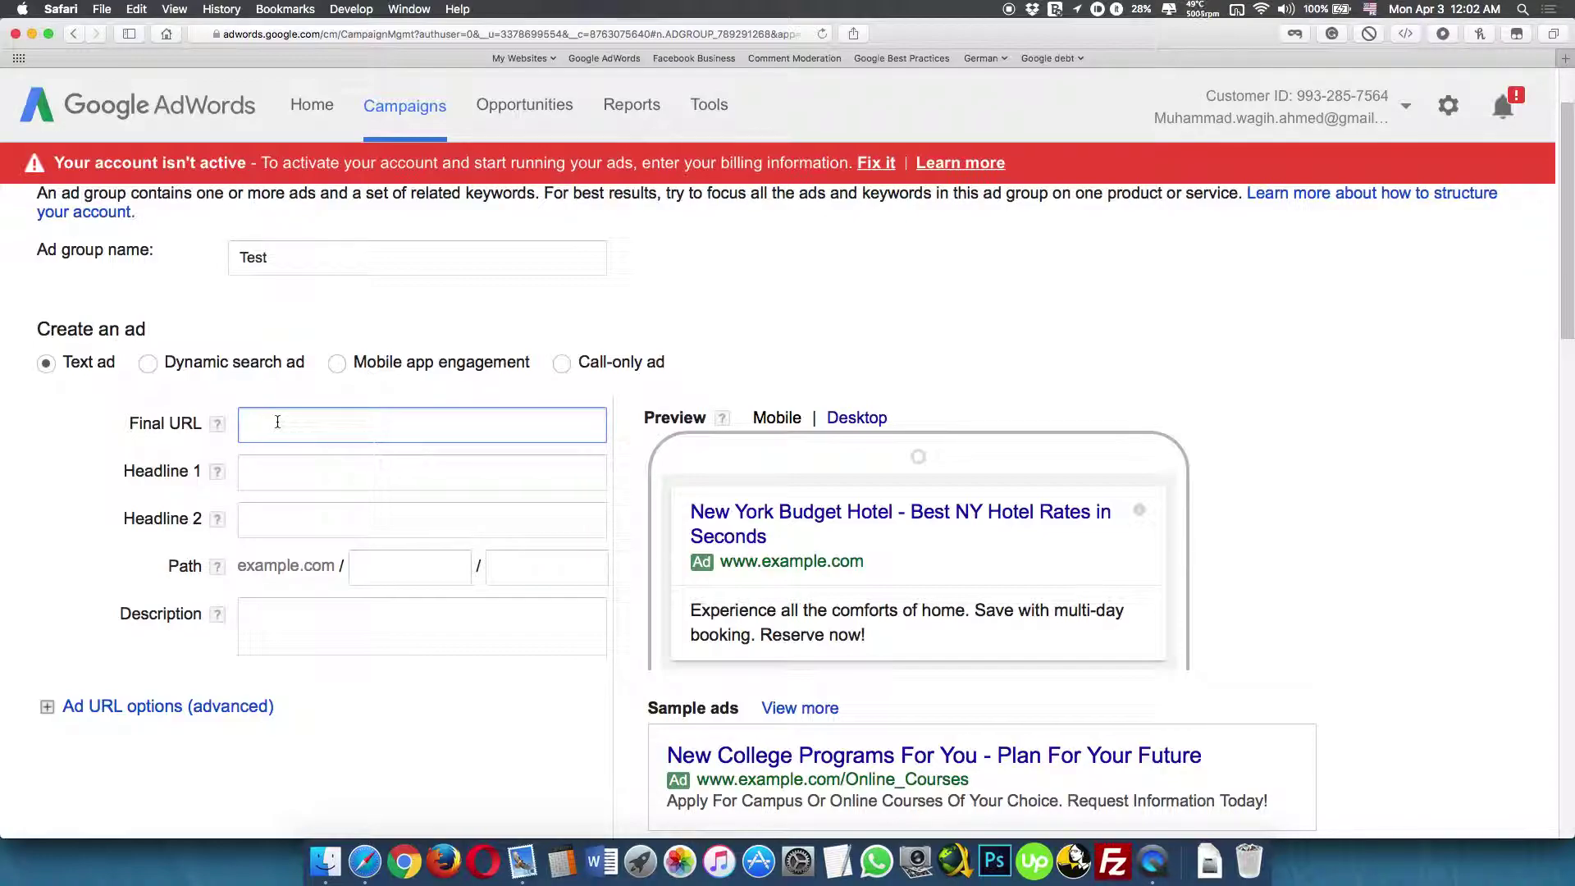
text(www.example.com/)
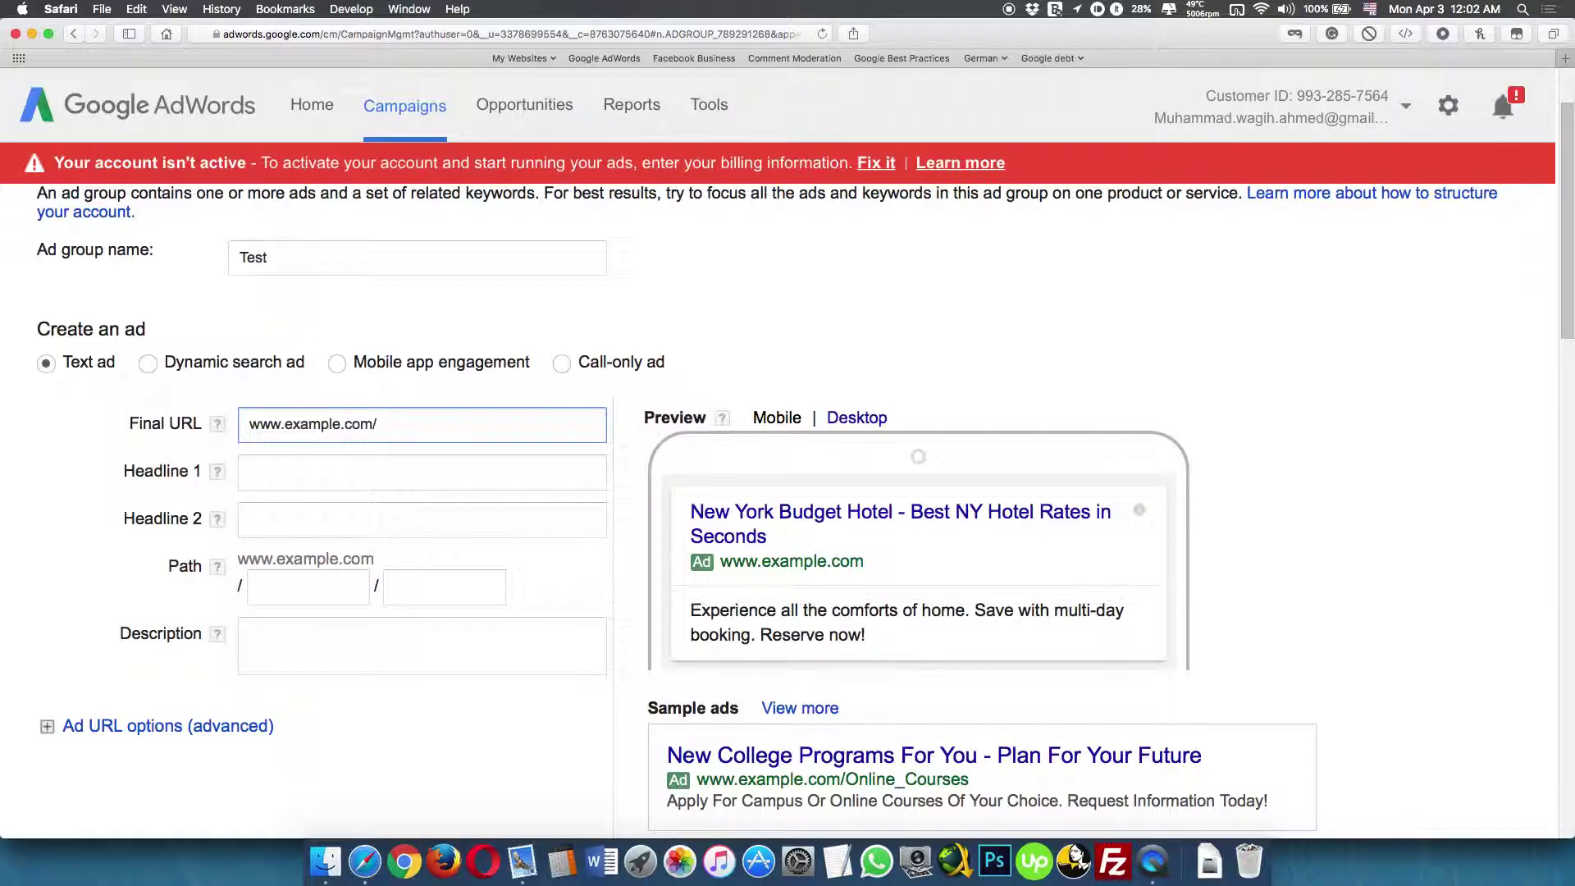
text(page.html)
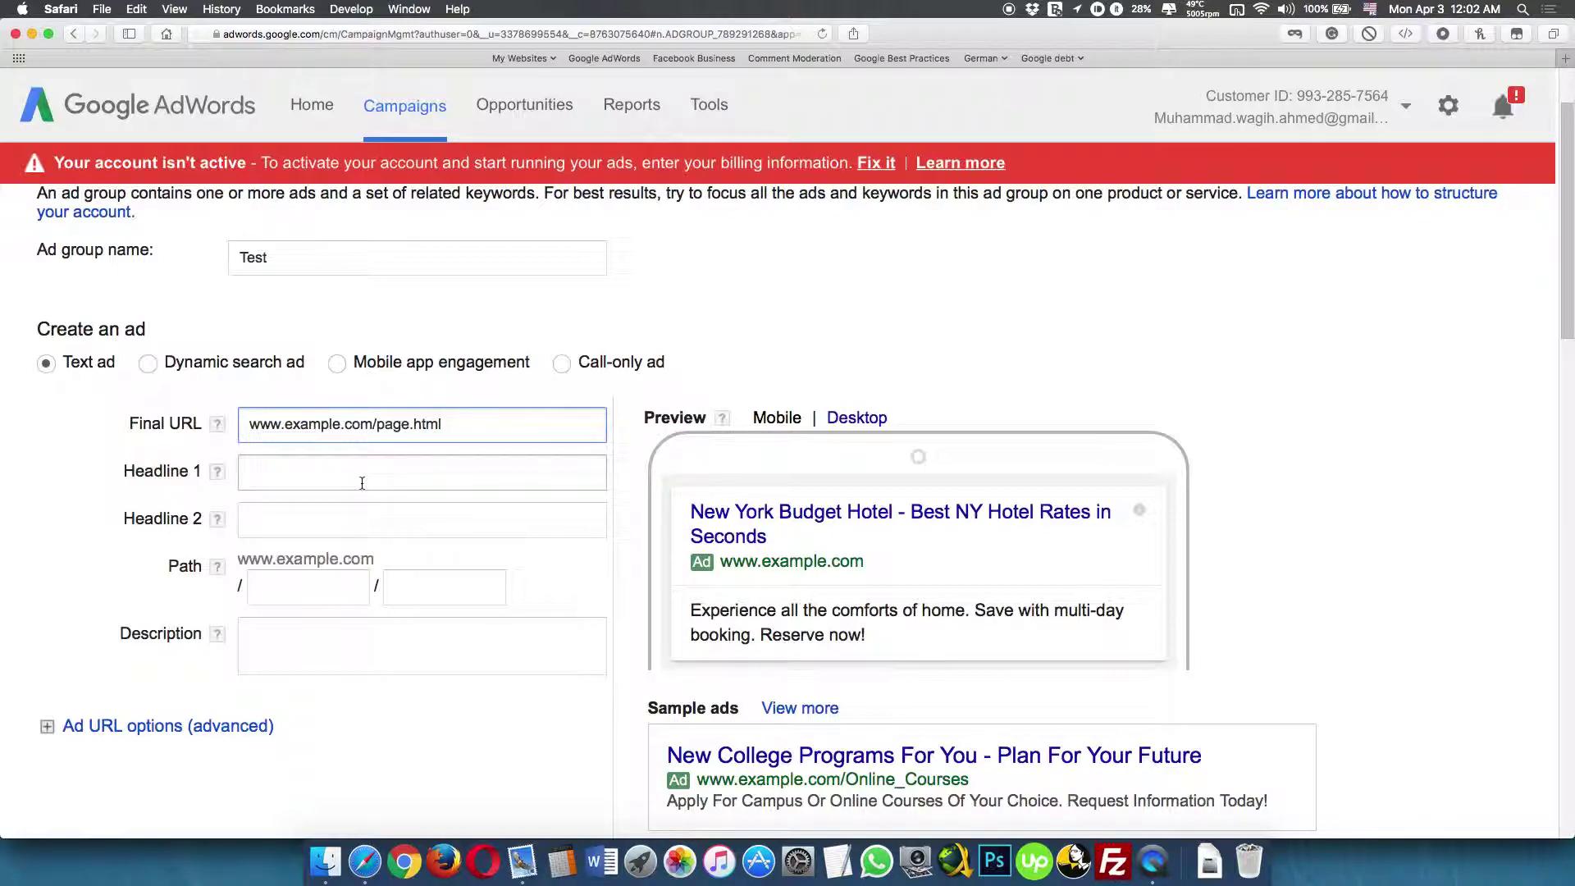
- Enter "شقق وعقارات للبيع والإيجار" as Headline 1 of the text ad
click(290, 473)
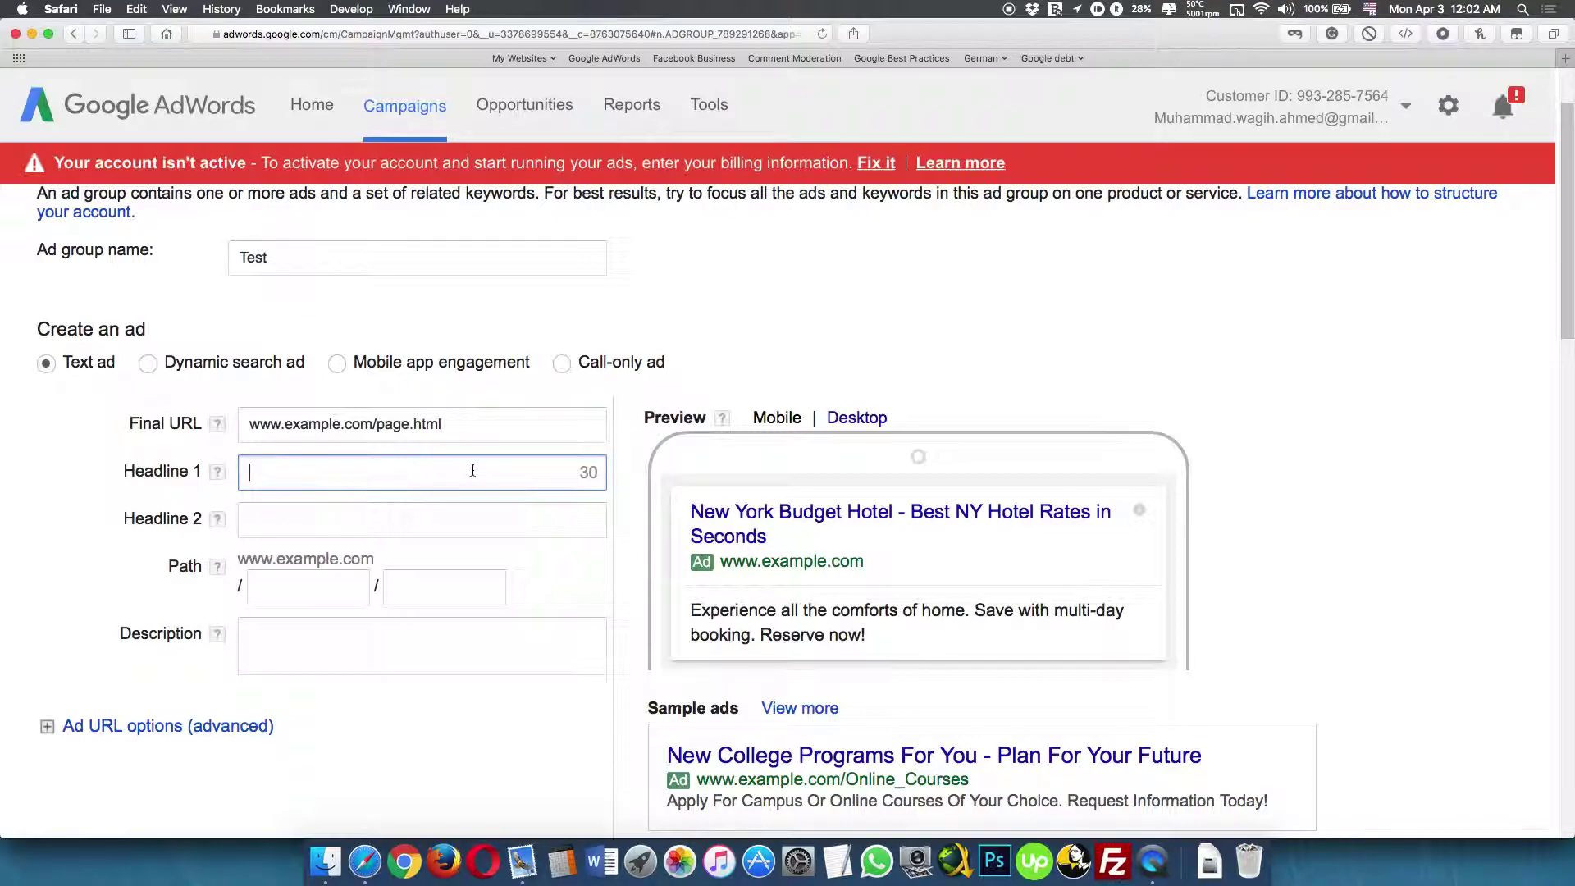
text(شقق)
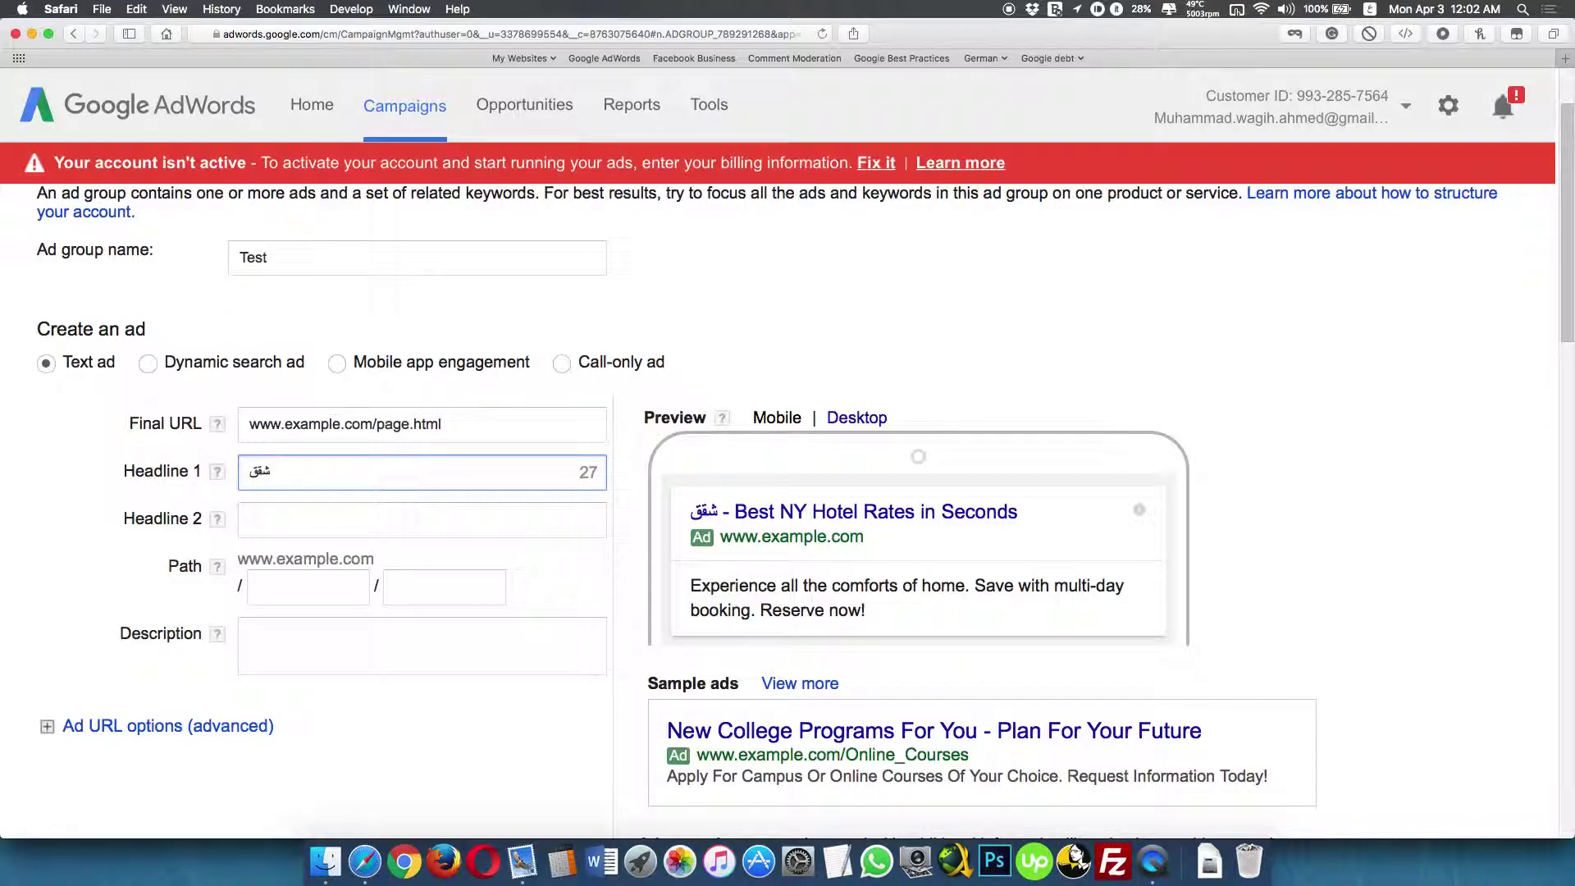
text( وعقارات لل)
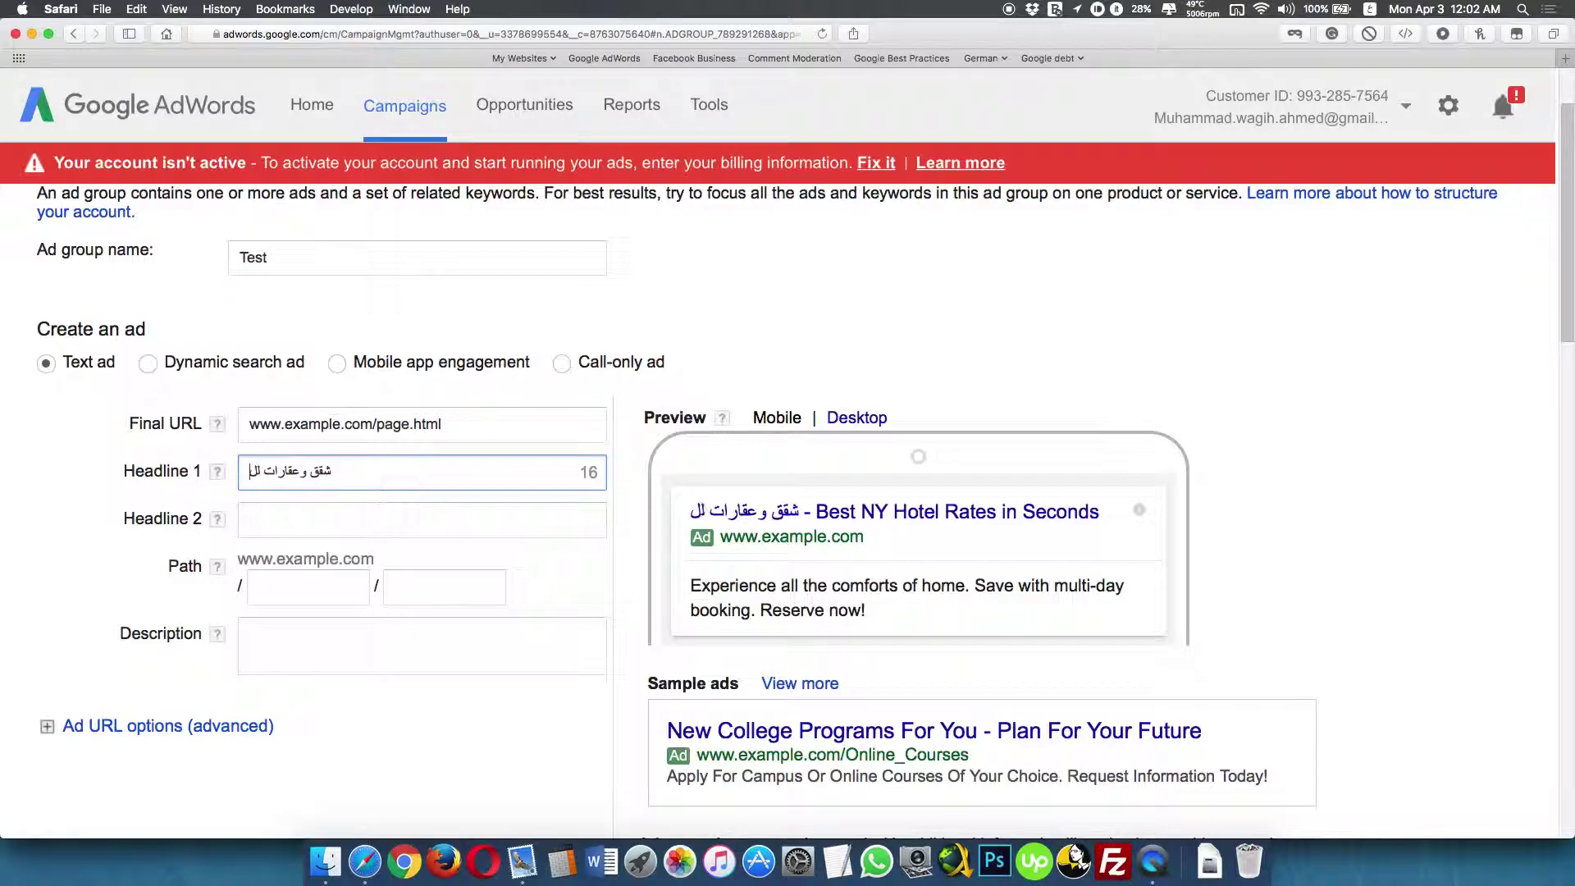
text(بيع والإيجار)
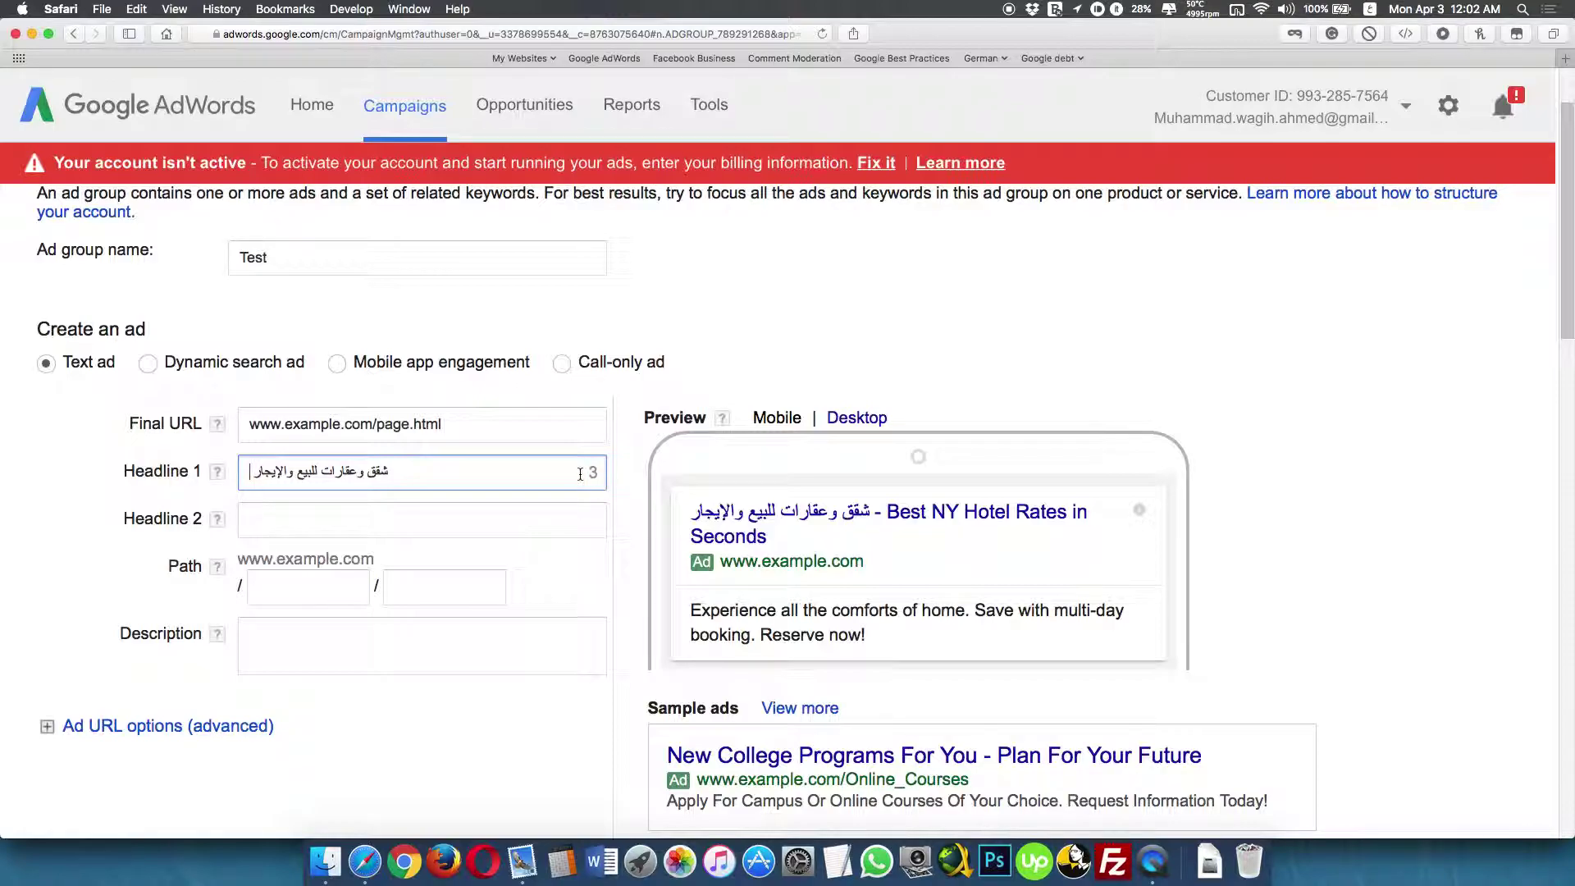
- Enter "بمدينة الرحاب ومدينتي والتجمع" as Headline 2 of the text ad
click(384, 519)
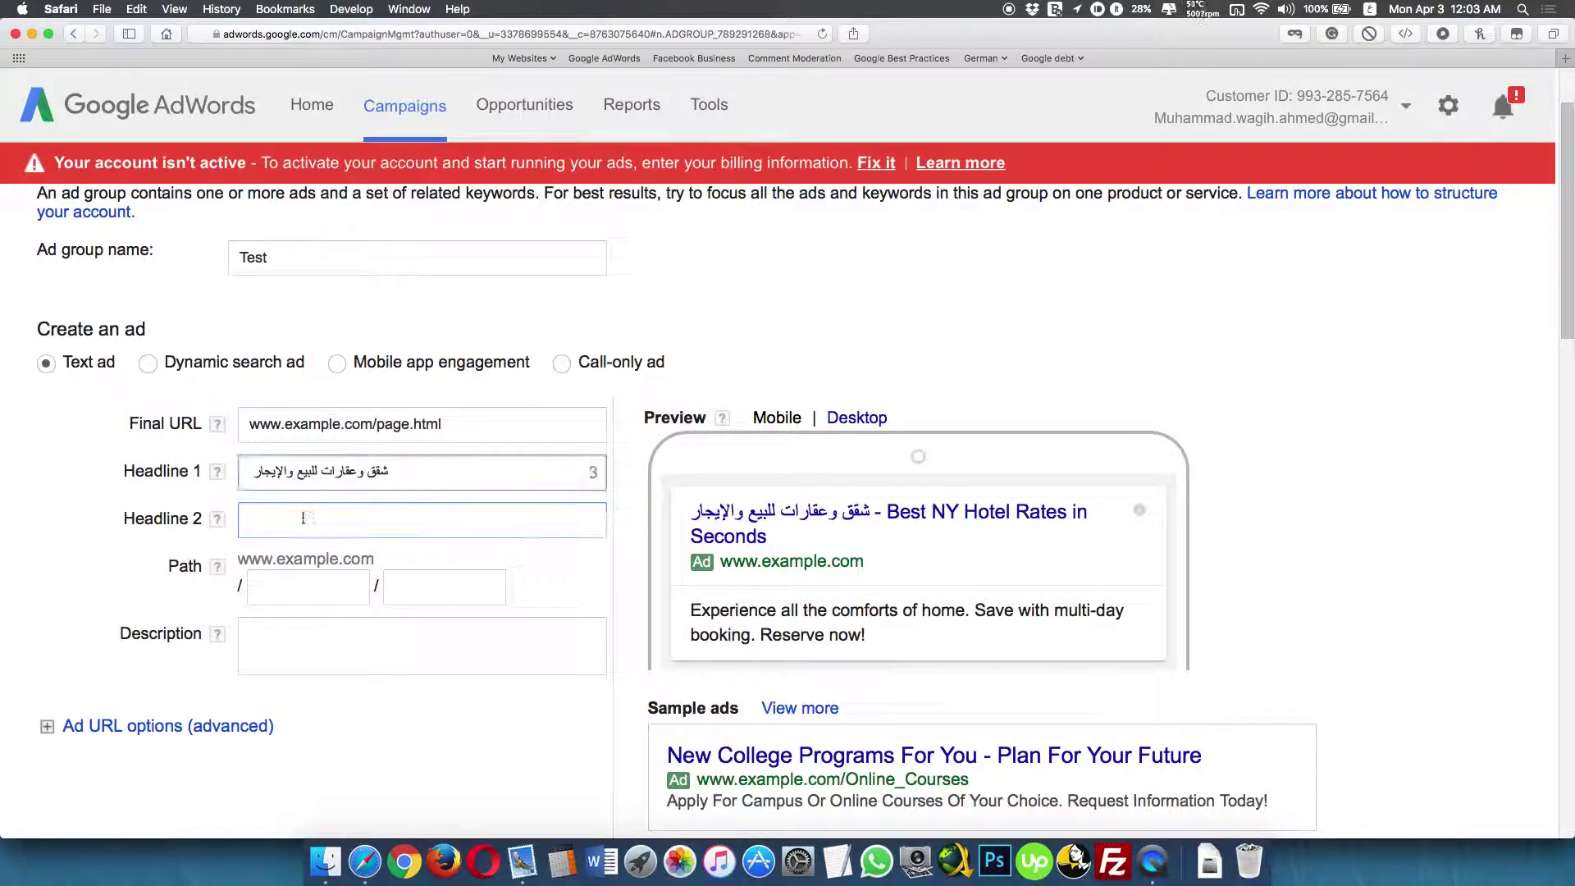
text(بمدينة الرحاب و)
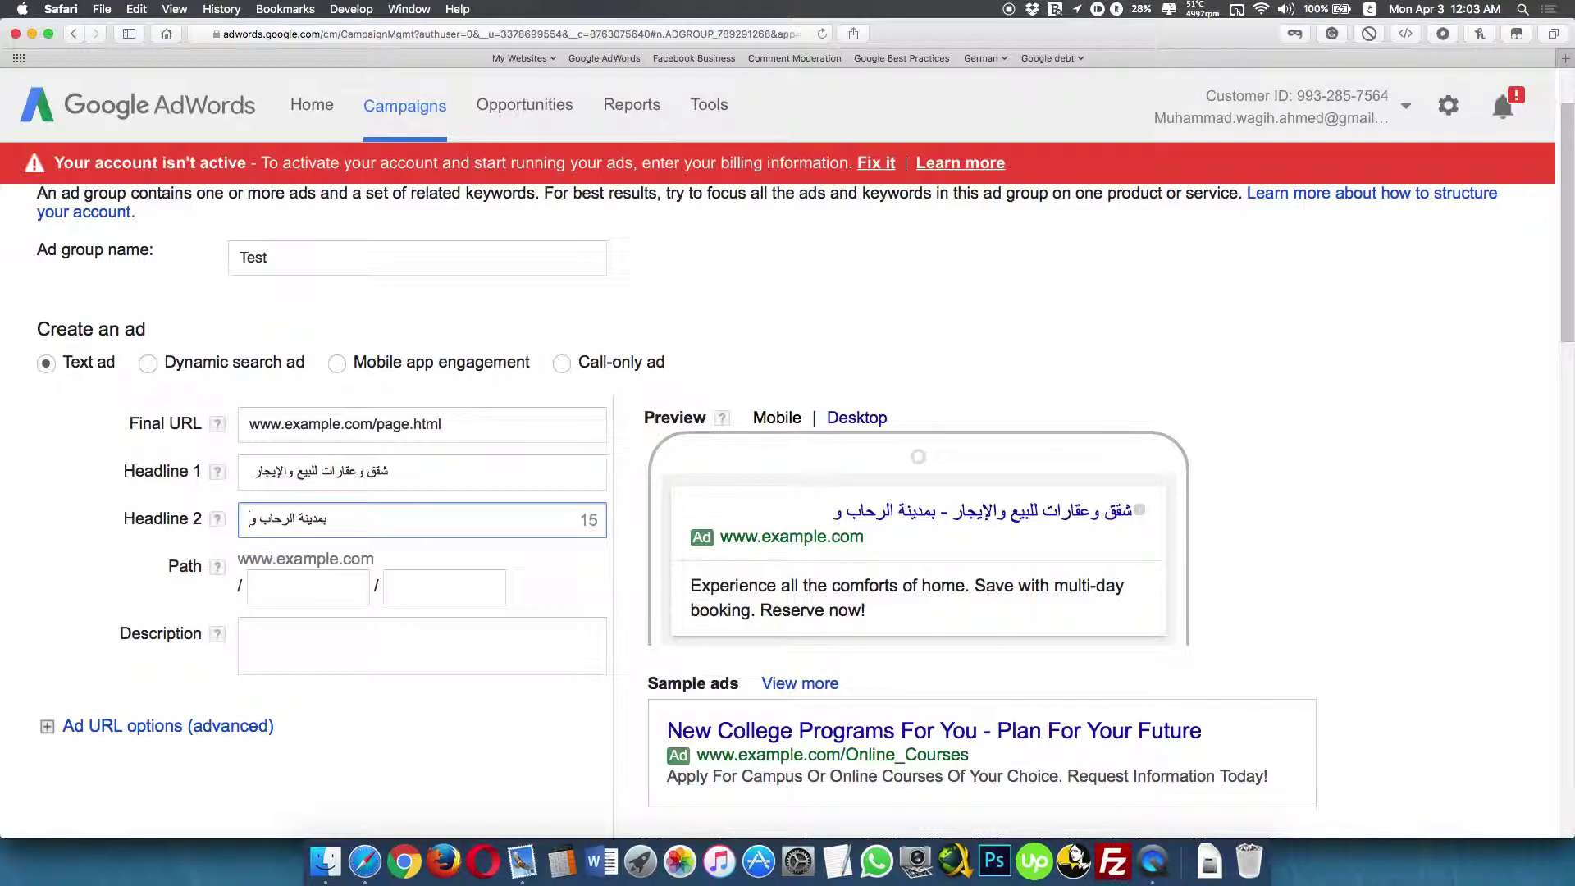
text(مدينتي و)
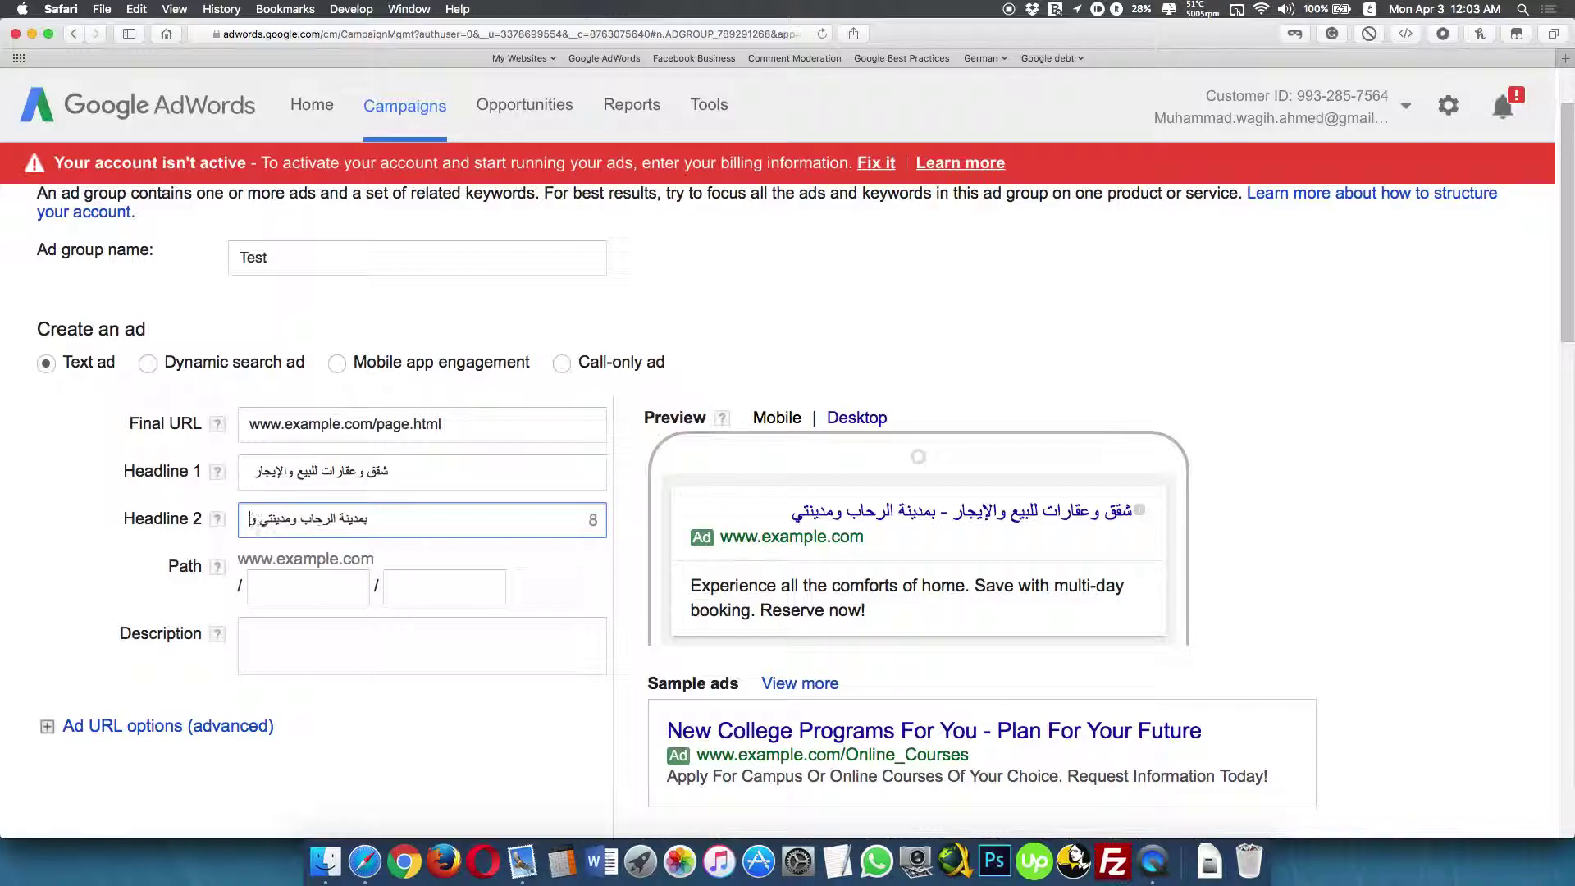
text(التجمع)
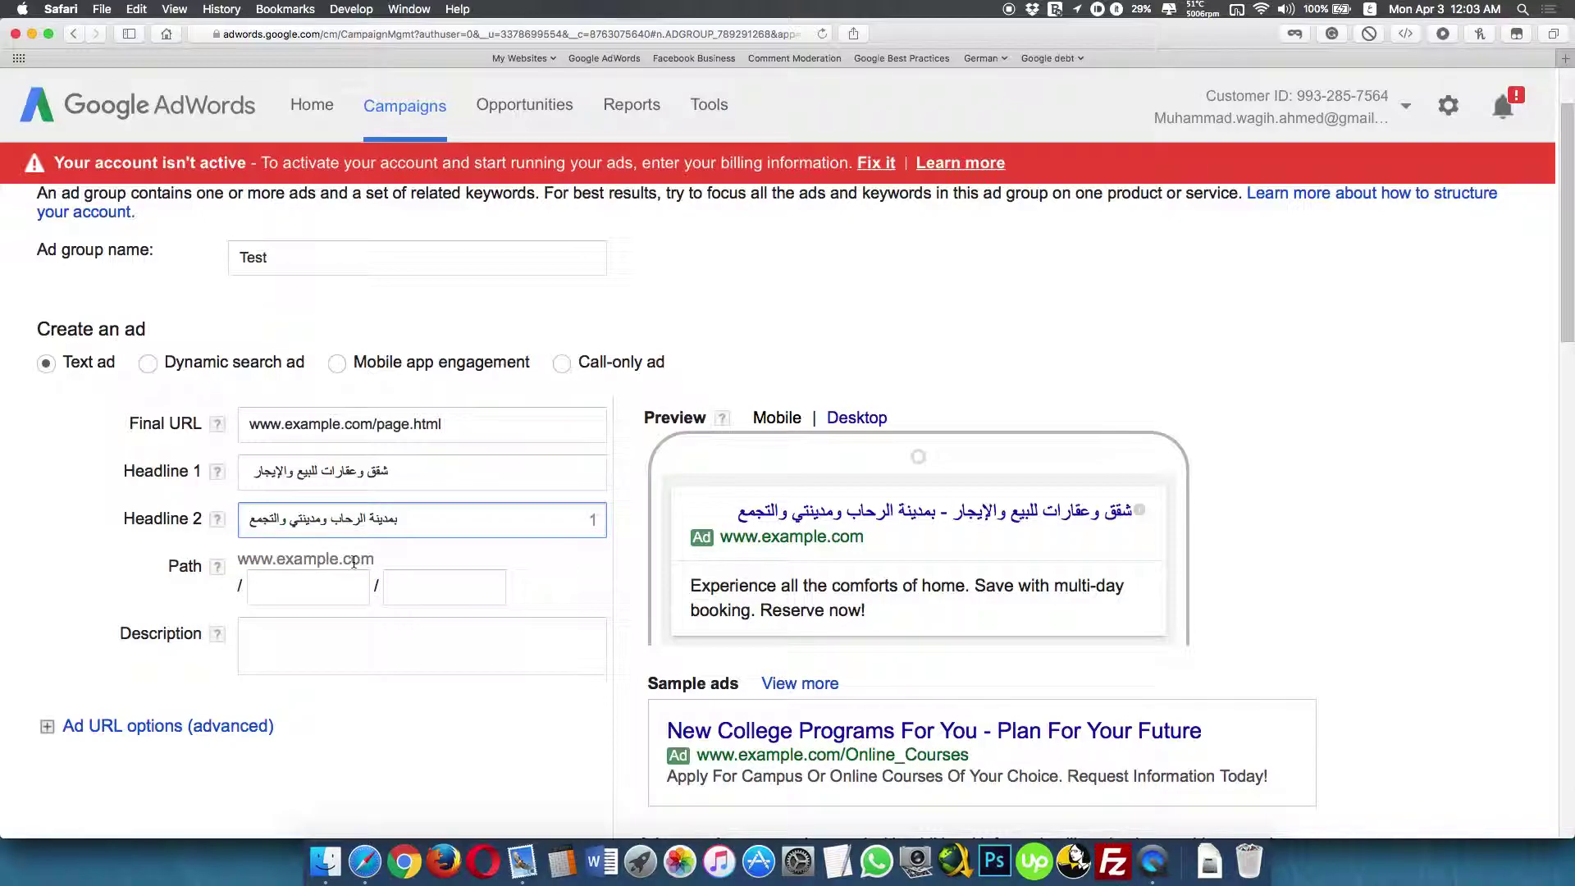
- Fill in the ad's two display path parts with Realestate and rental
click(294, 600)
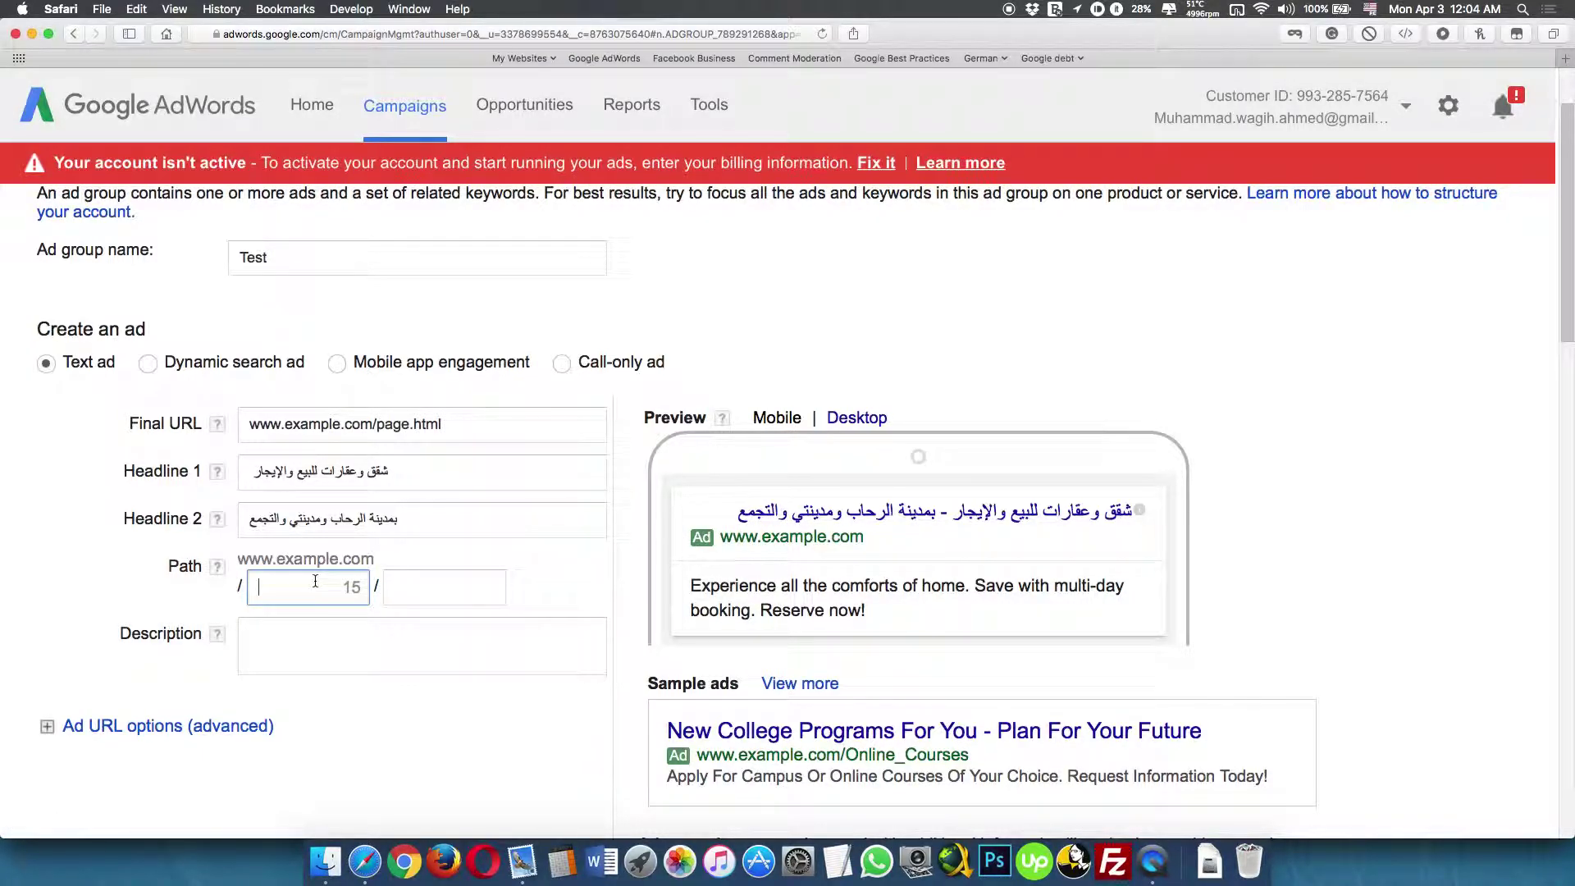
text(realestate)
click(482, 601)
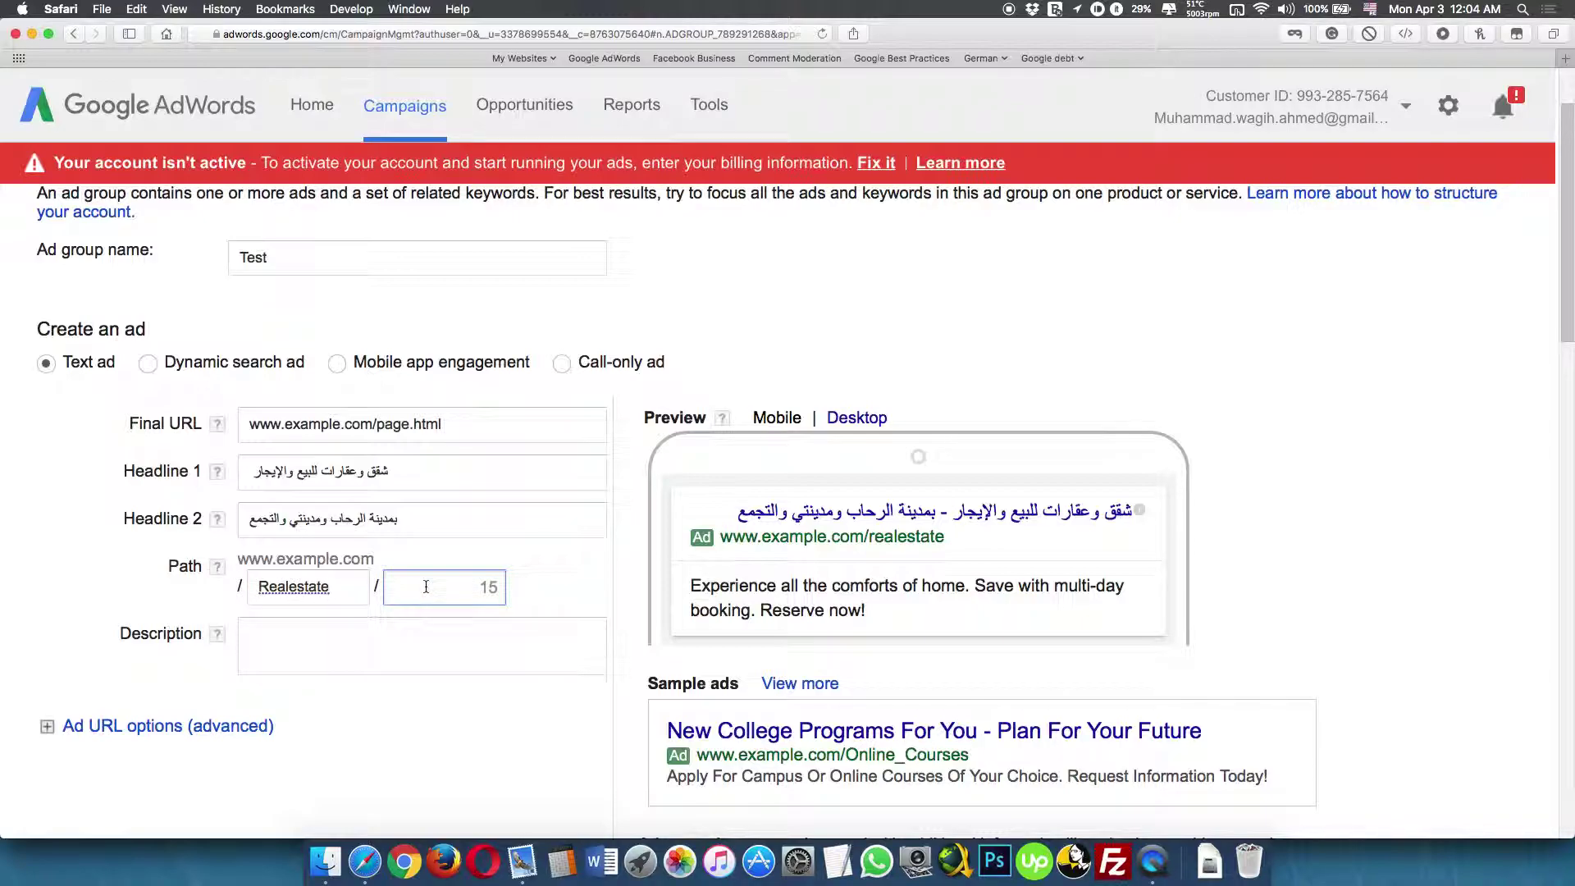
text(rental)
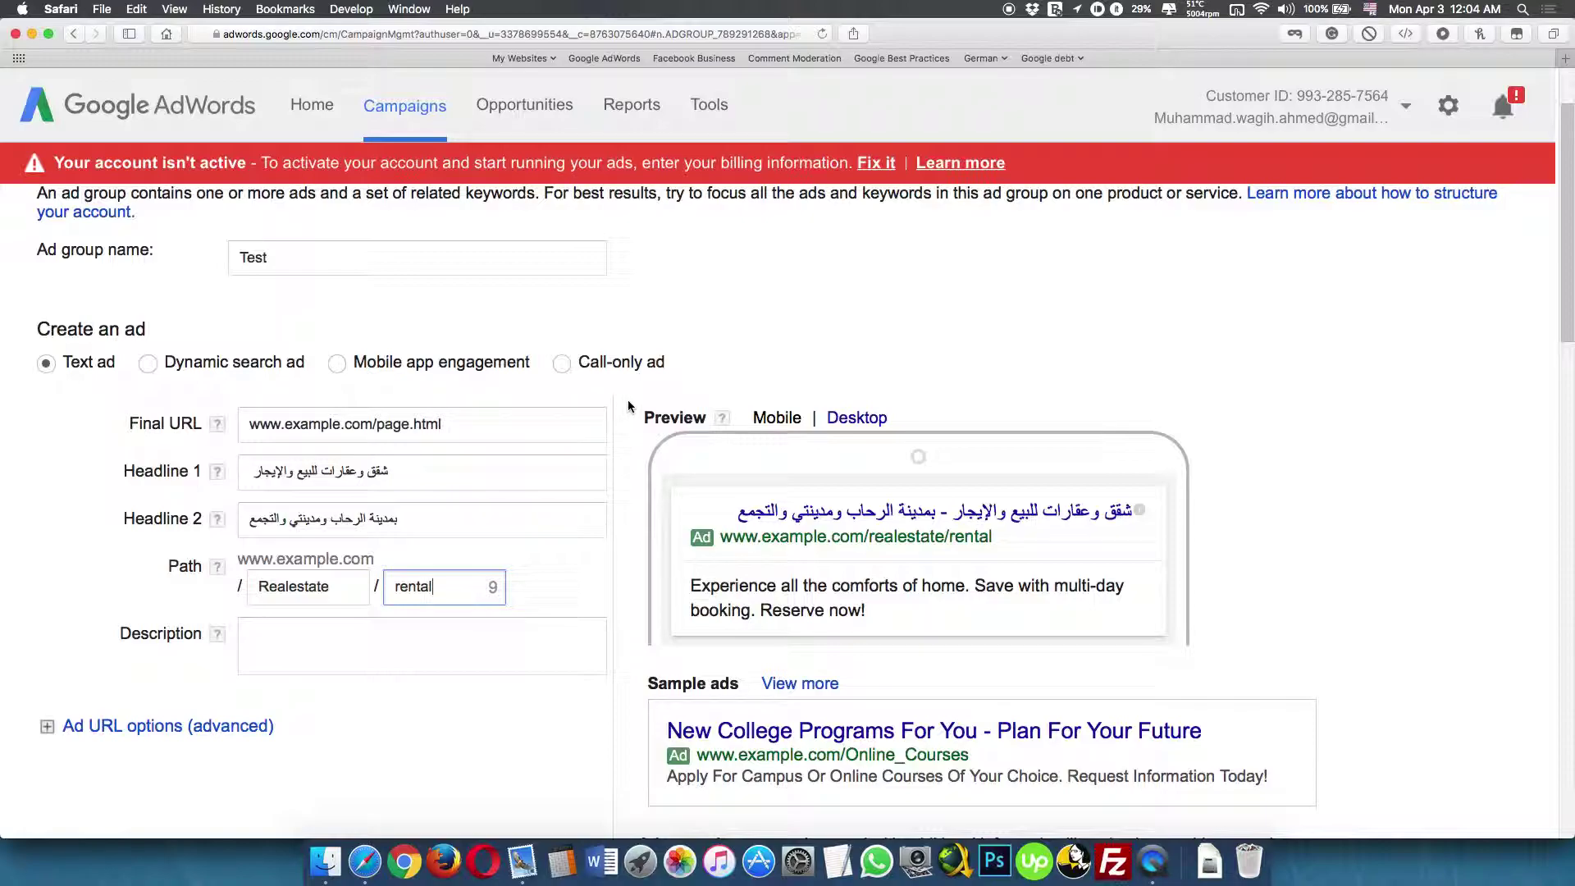
- Write the ad description "شقق للبيع وللإيجار بالقاهرة الكبرى أسعار في متناول الجميع"
scroll(626, 442, down, 2)
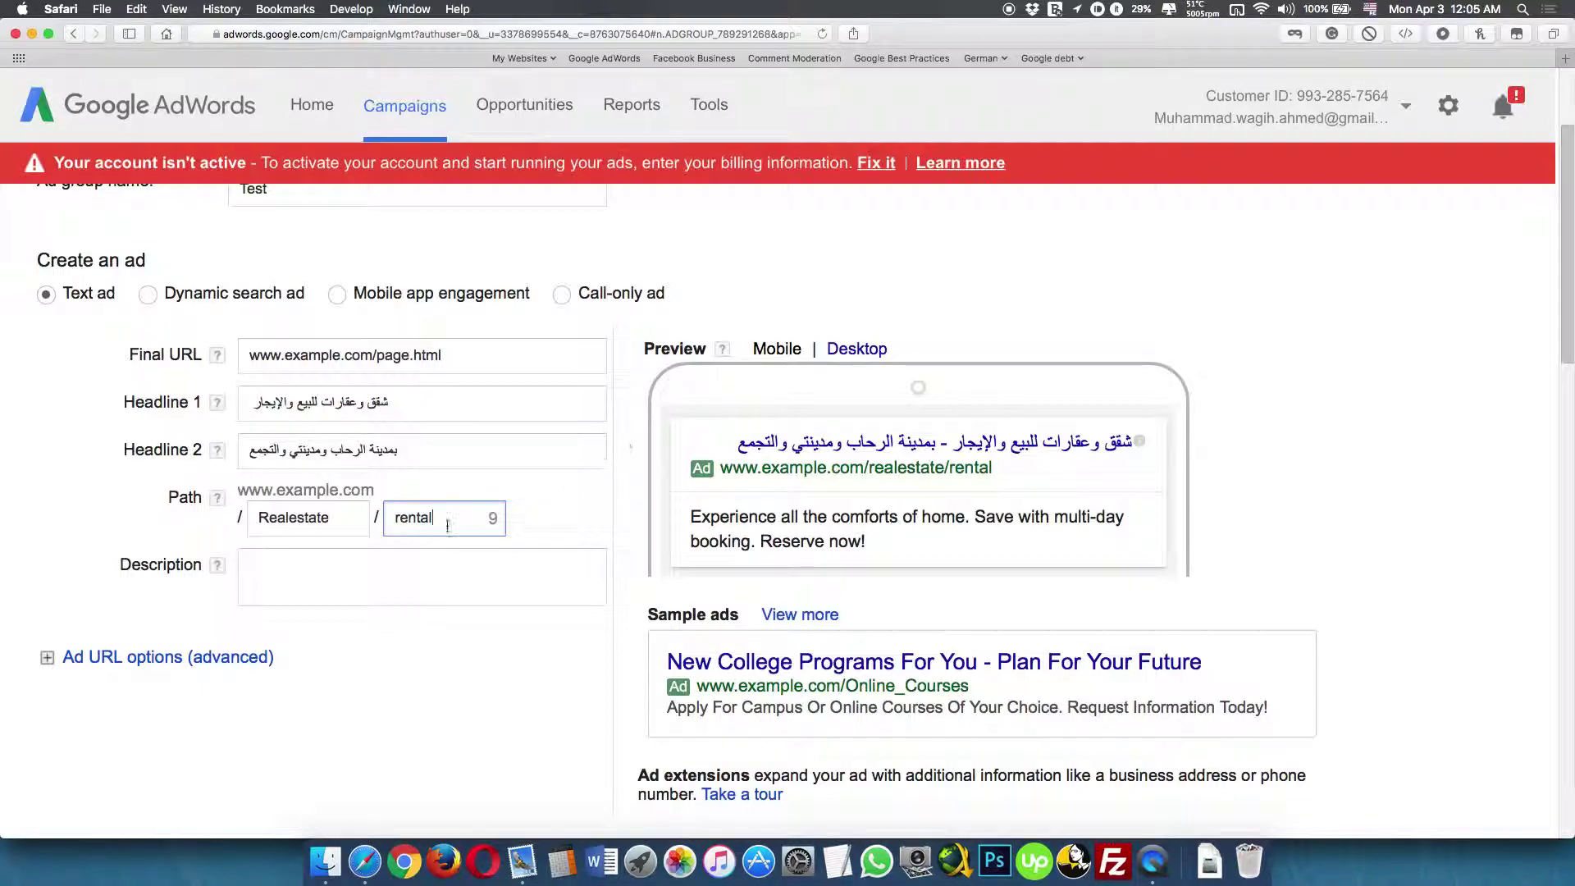
click(324, 586)
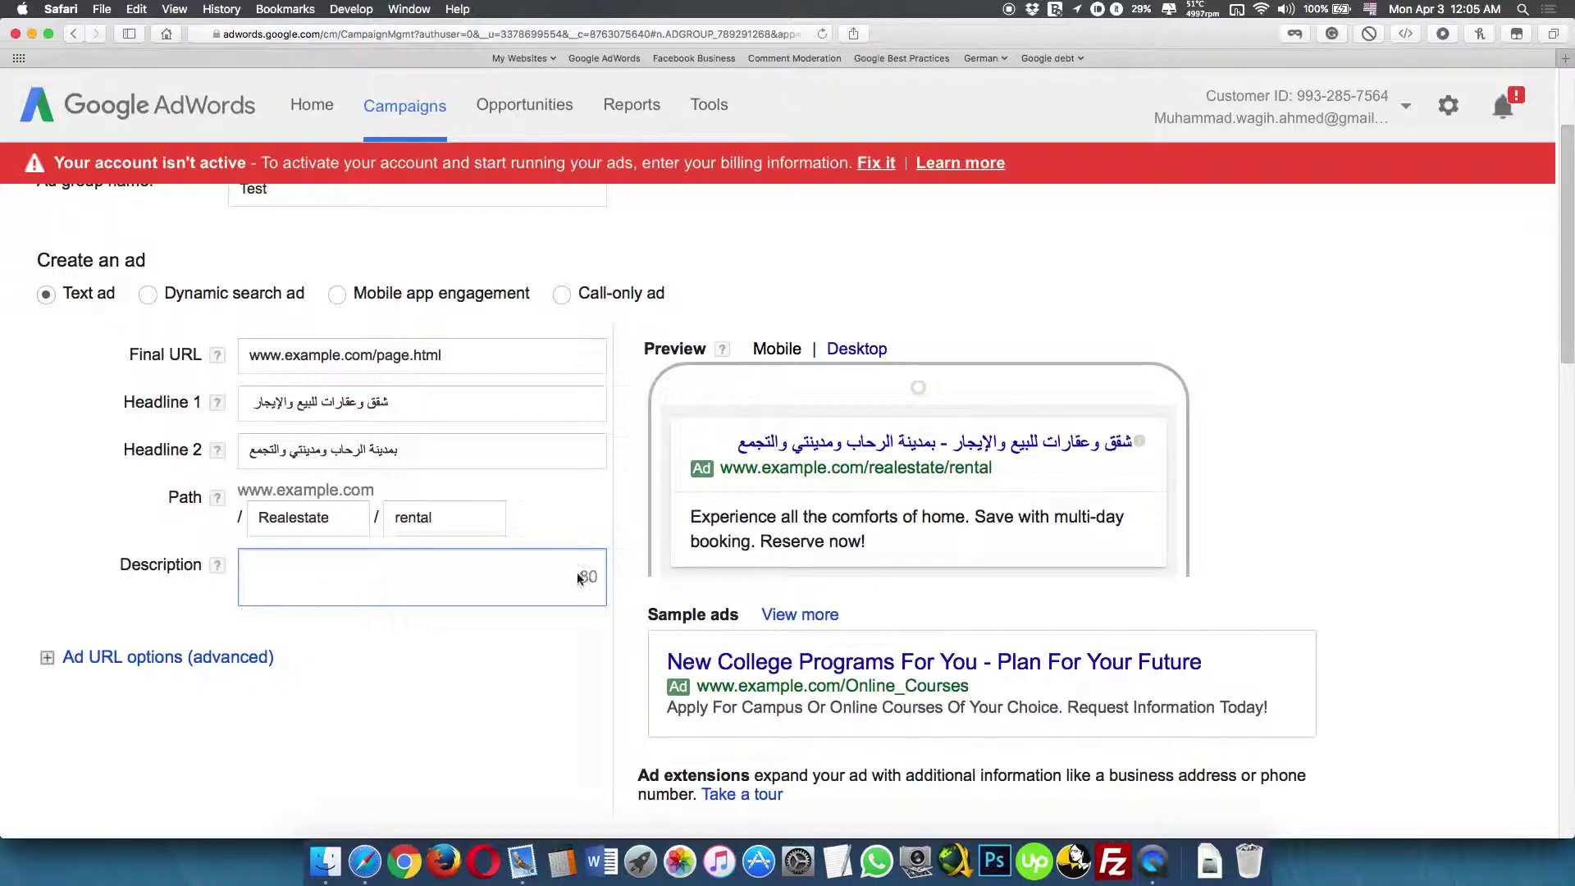
key(ctrl+space)
text(شقق)
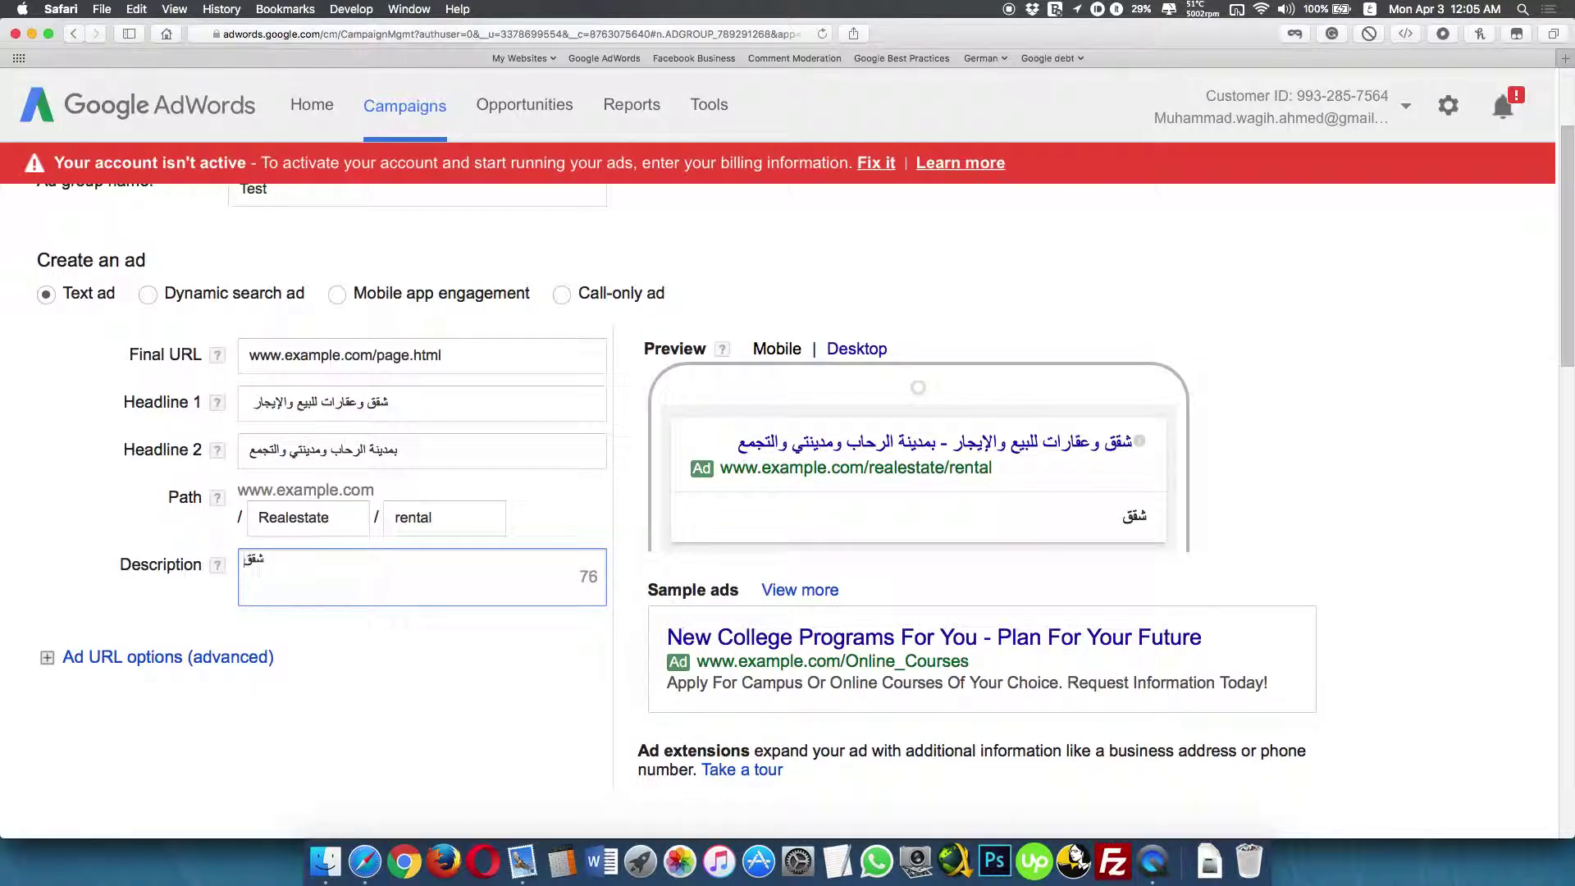
text( للبيع وللإيج)
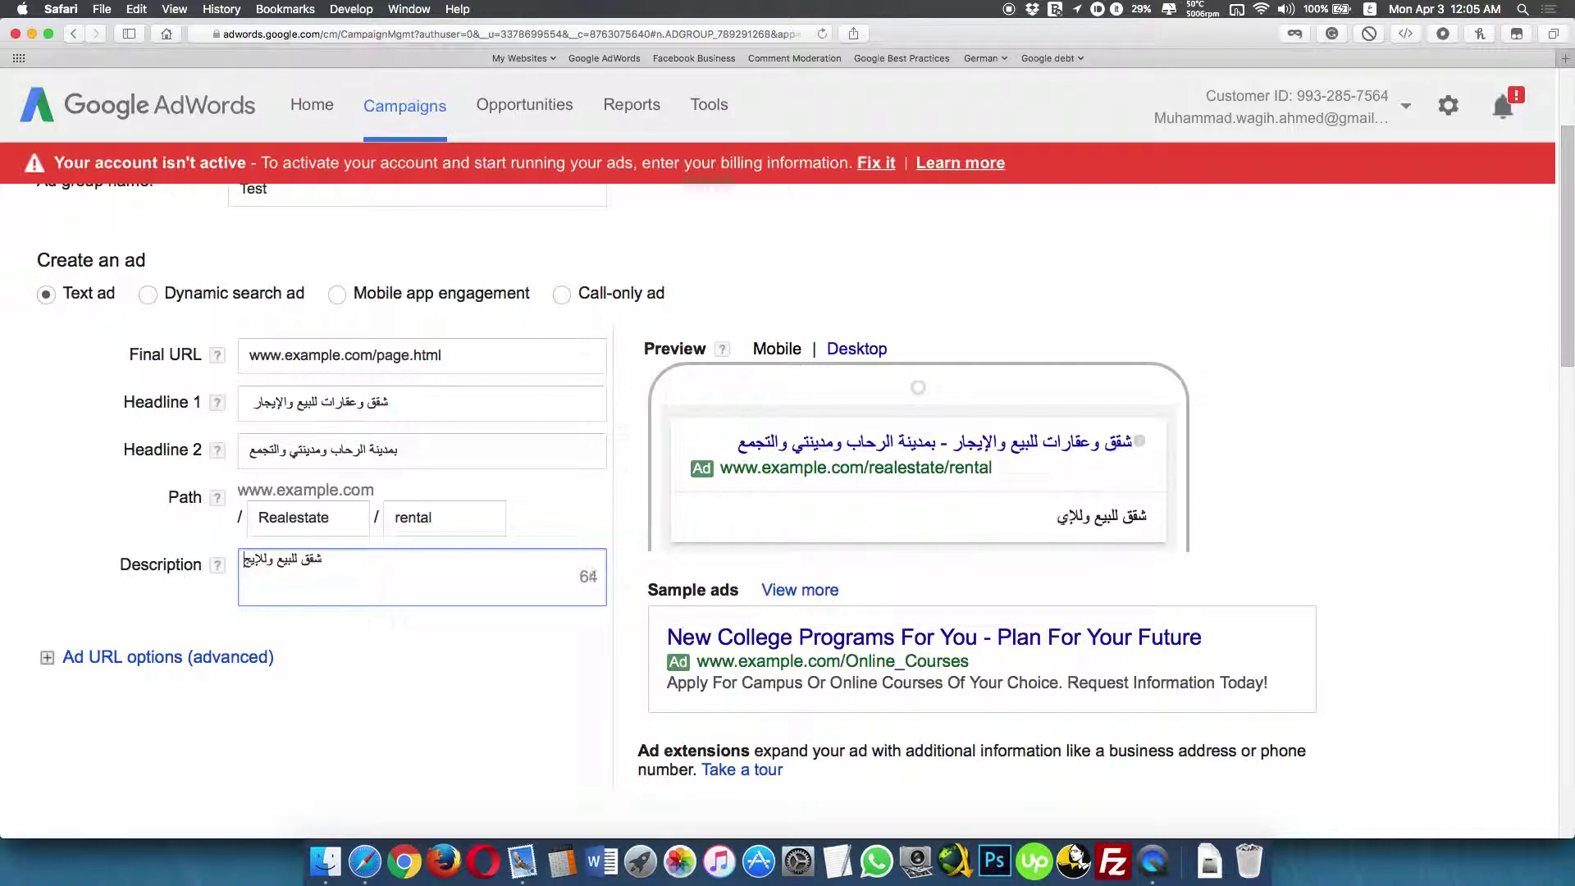
text(ار )
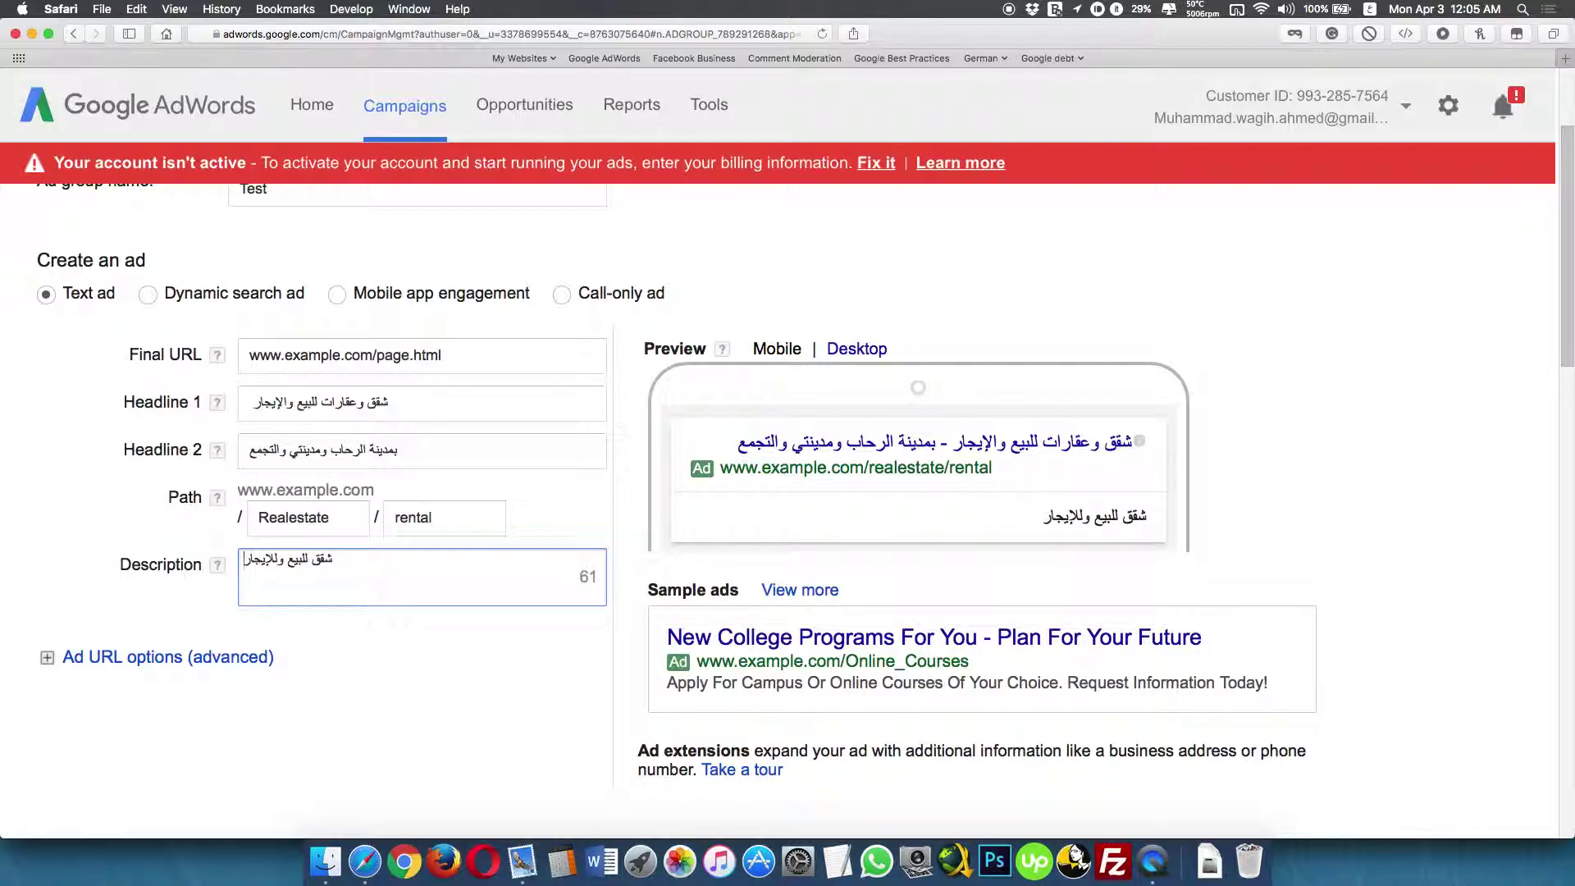
text(بالقاهرة البرى)
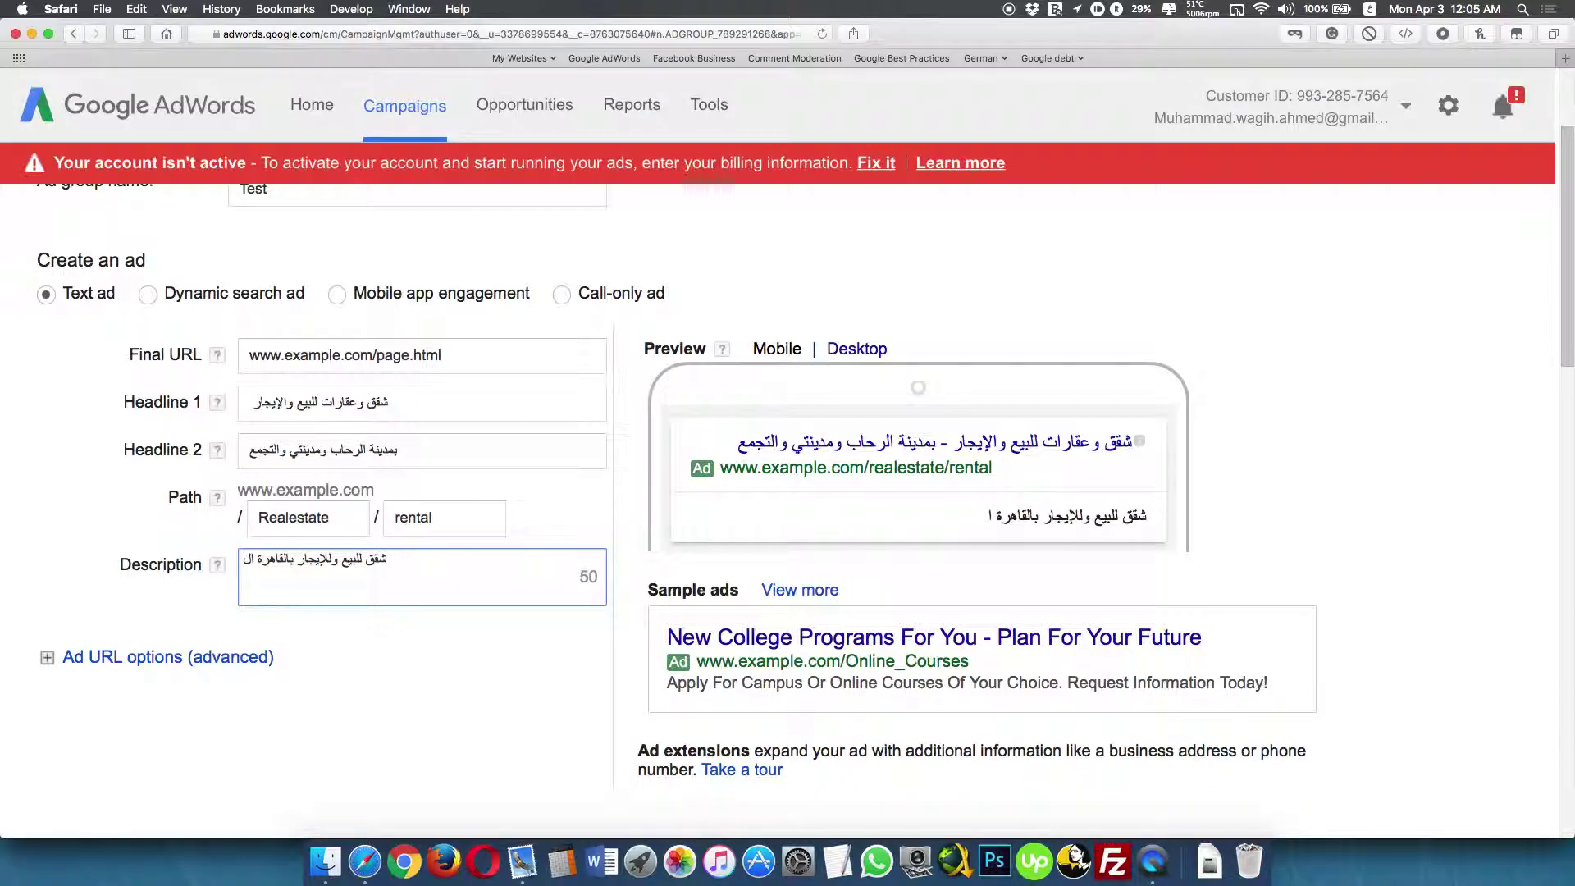
key(BackSpace)
key(BackSpace)
key(BackSpace)
text(كبرى)
text( أسعار في مت)
text(ناول )
text(ل الجميع)
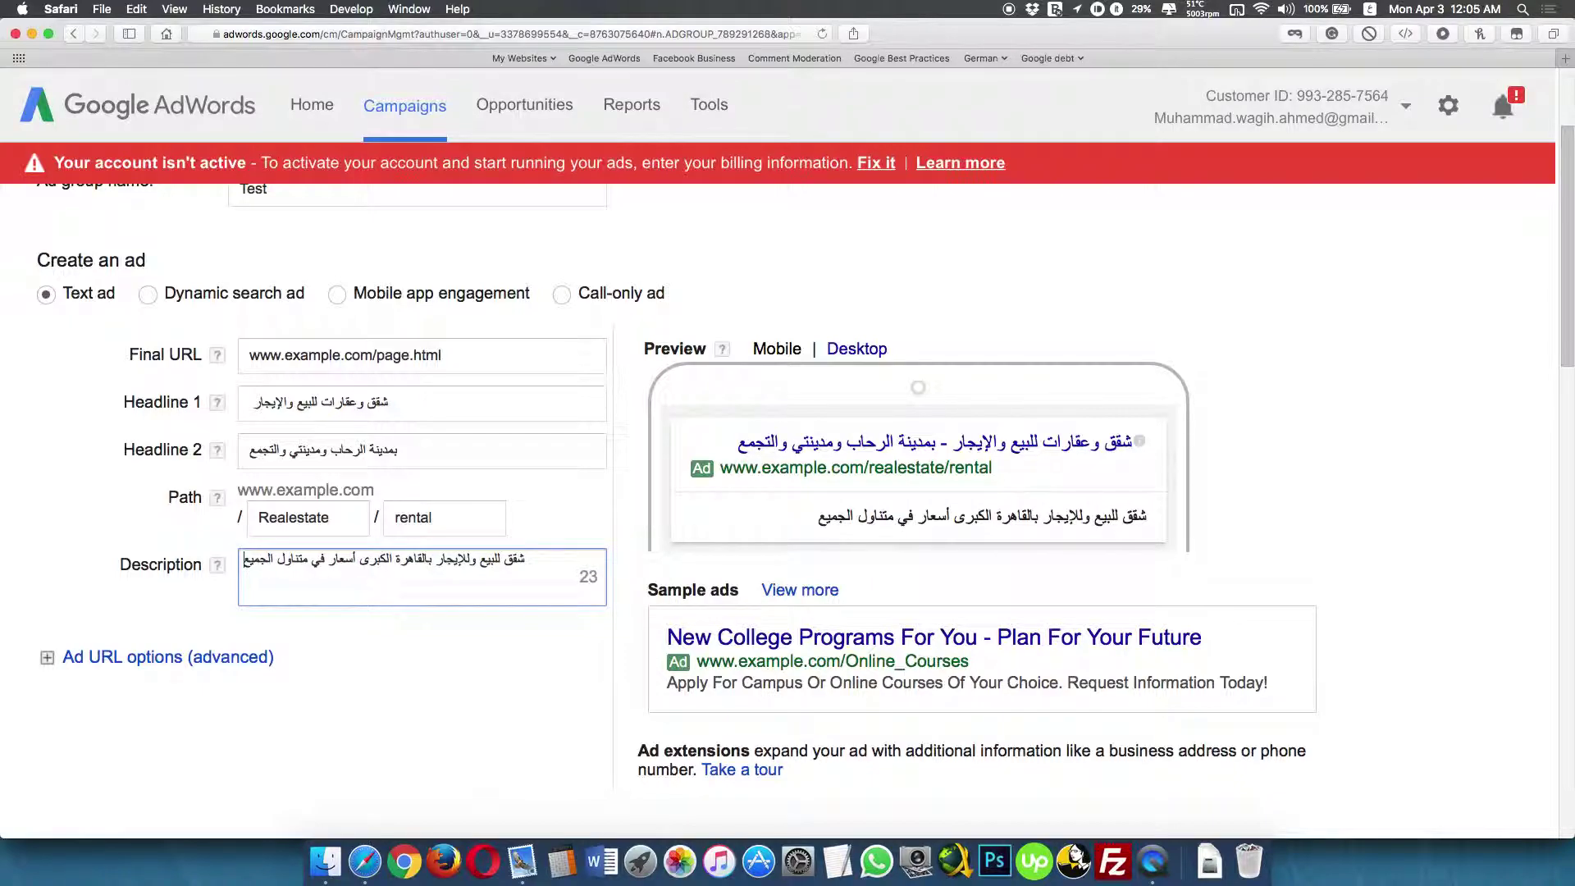
text( و)
text(للبيع أو الا)
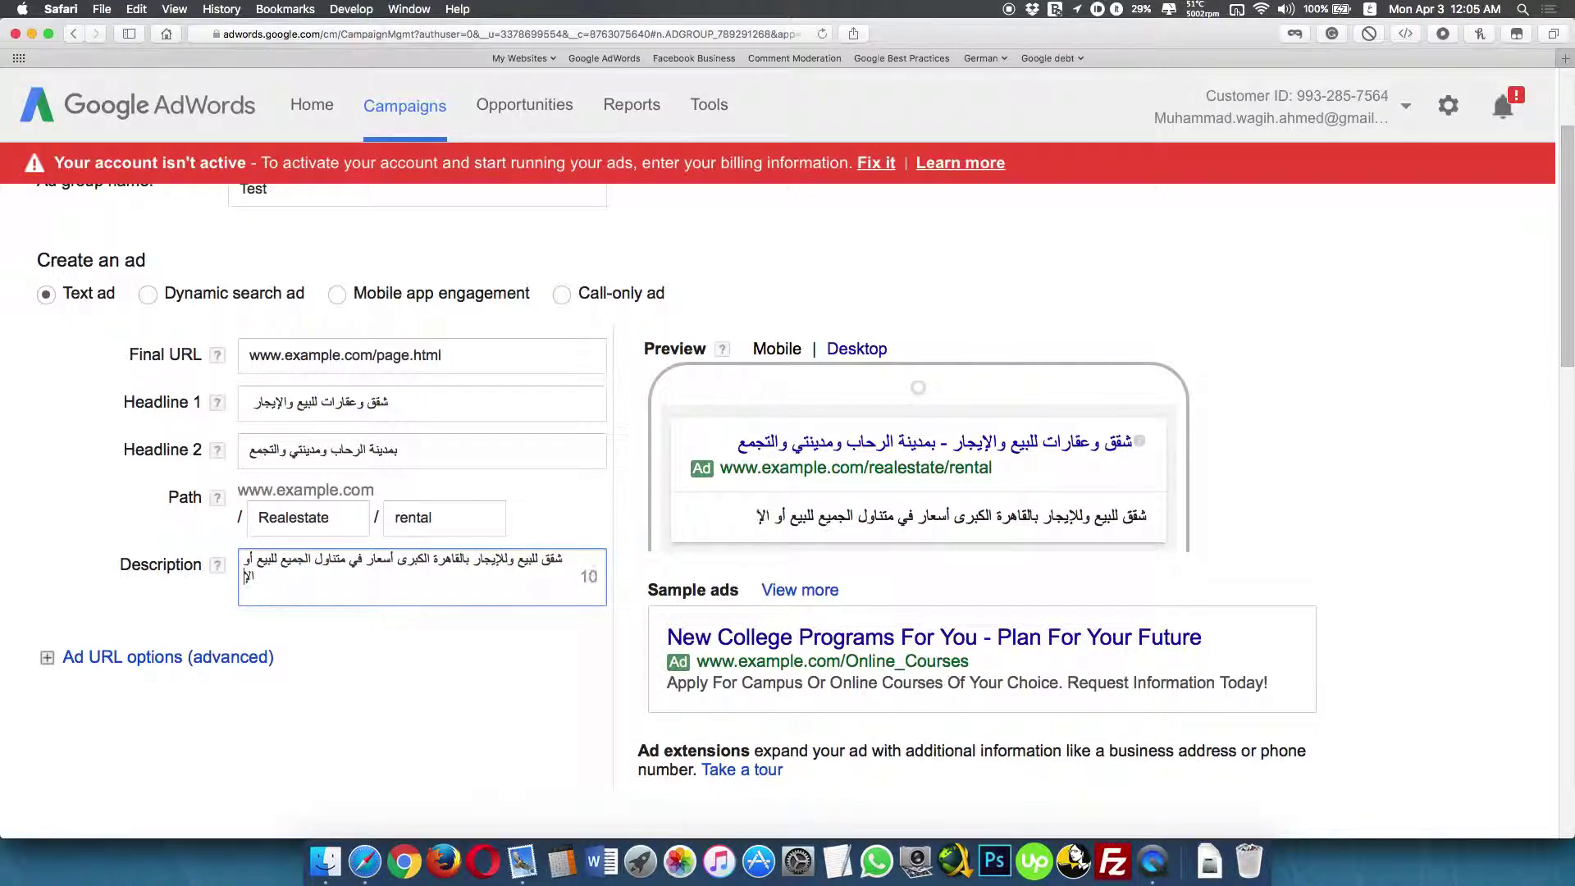
key(BackSpace)
key(BackSpace)
key(BackSpace)
key(BackSpace)
key(BackSpace)
key(BackSpace)
key(BackSpace)
key(BackSpace)
key(BackSpace)
key(BackSpace)
key(BackSpace)
key(BackSpace)
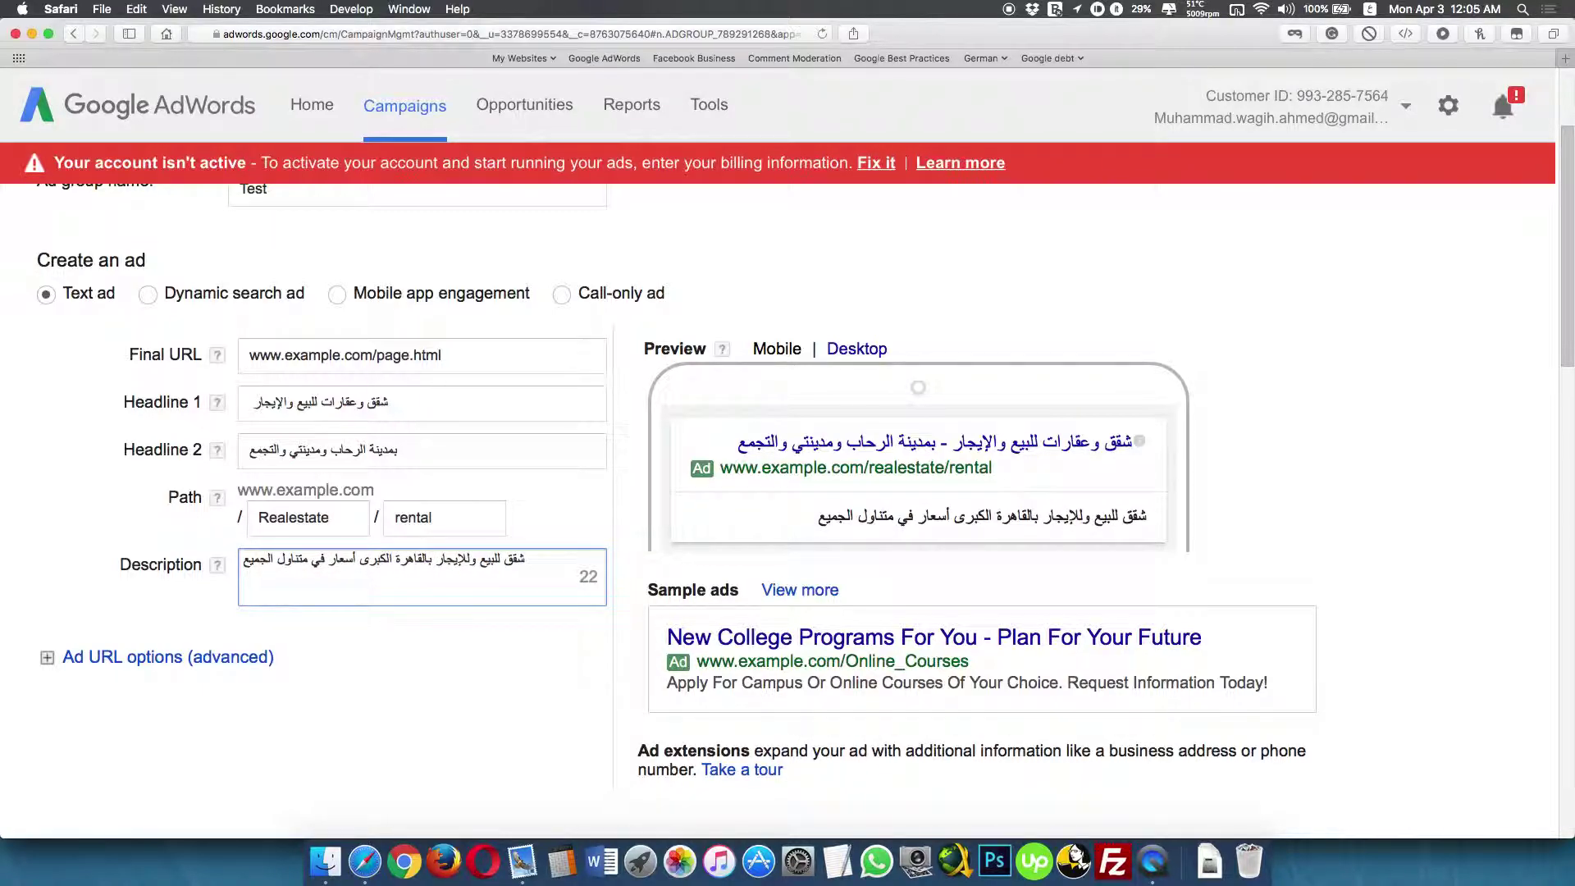
- Extend the end of the ad description with the words "مناطق مختلفة متميزة"
text(مناطق)
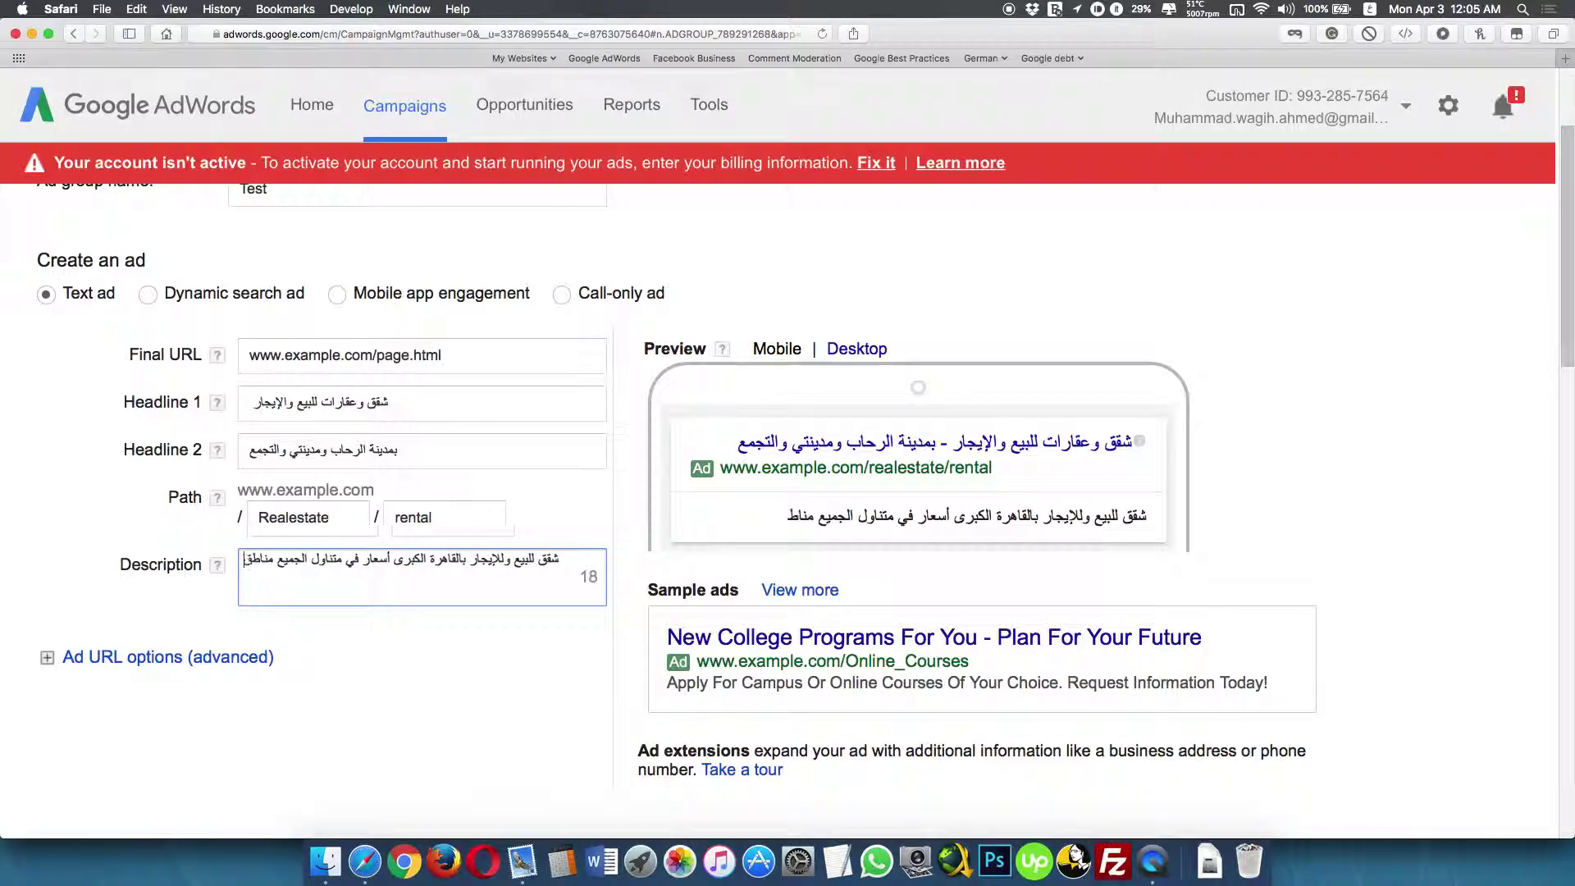
text( مختلفة بأسعار)
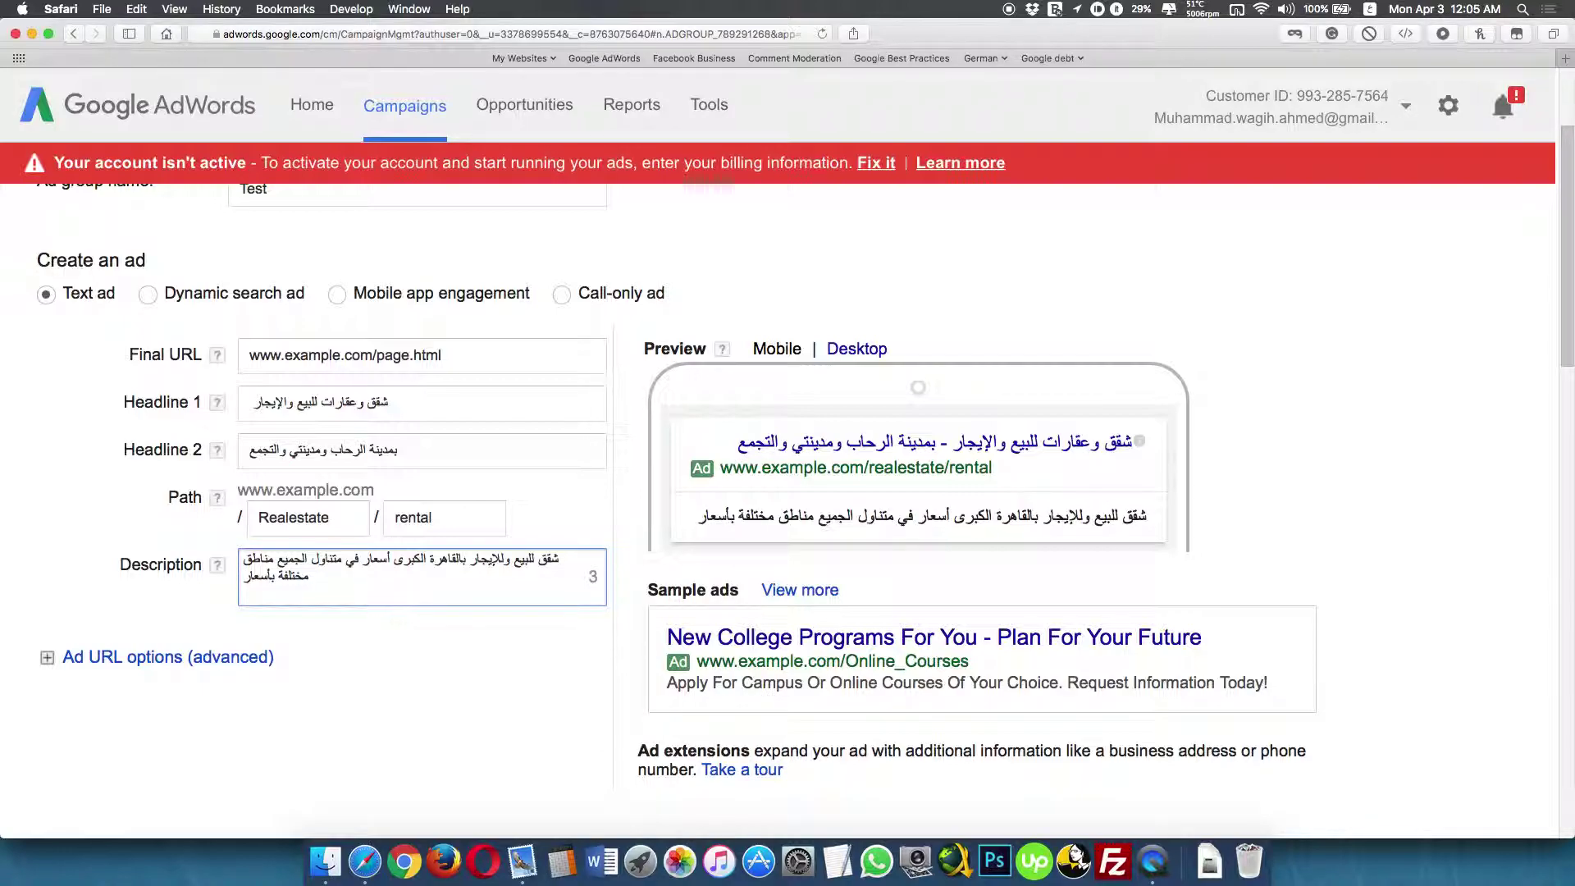
key(BackSpace)
key(BackSpace)
key(BackSpace)
key(BackSpace)
key(BackSpace)
key(BackSpace)
text(متميزة)
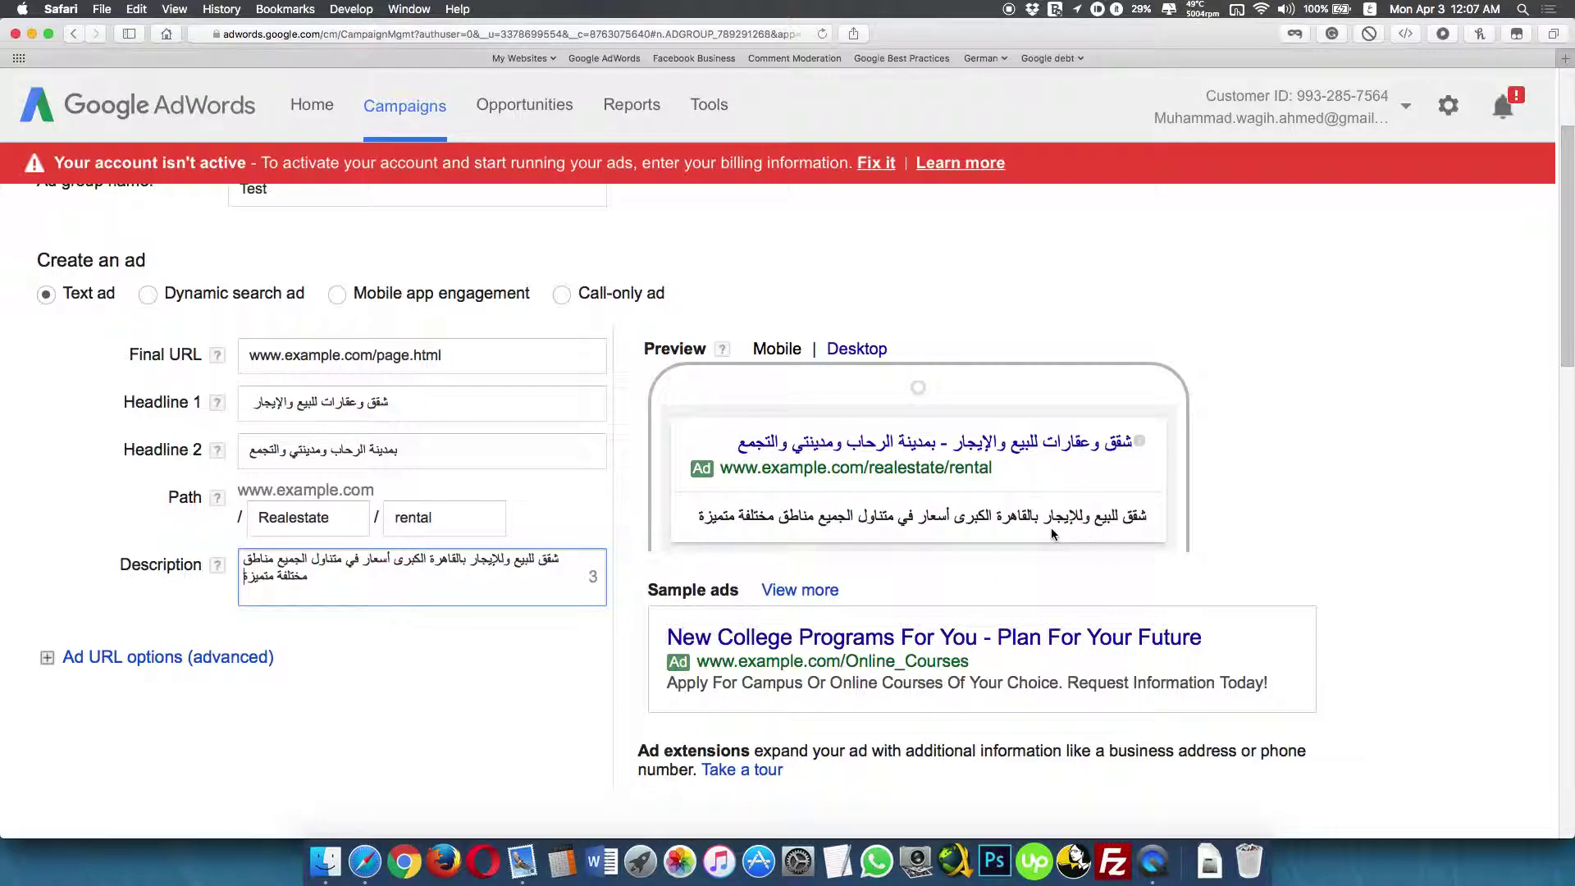
text(َ)
key(BackSpace)
- Review the completed text ad and the tips in the Keywords section
scroll(619, 491, down, 3)
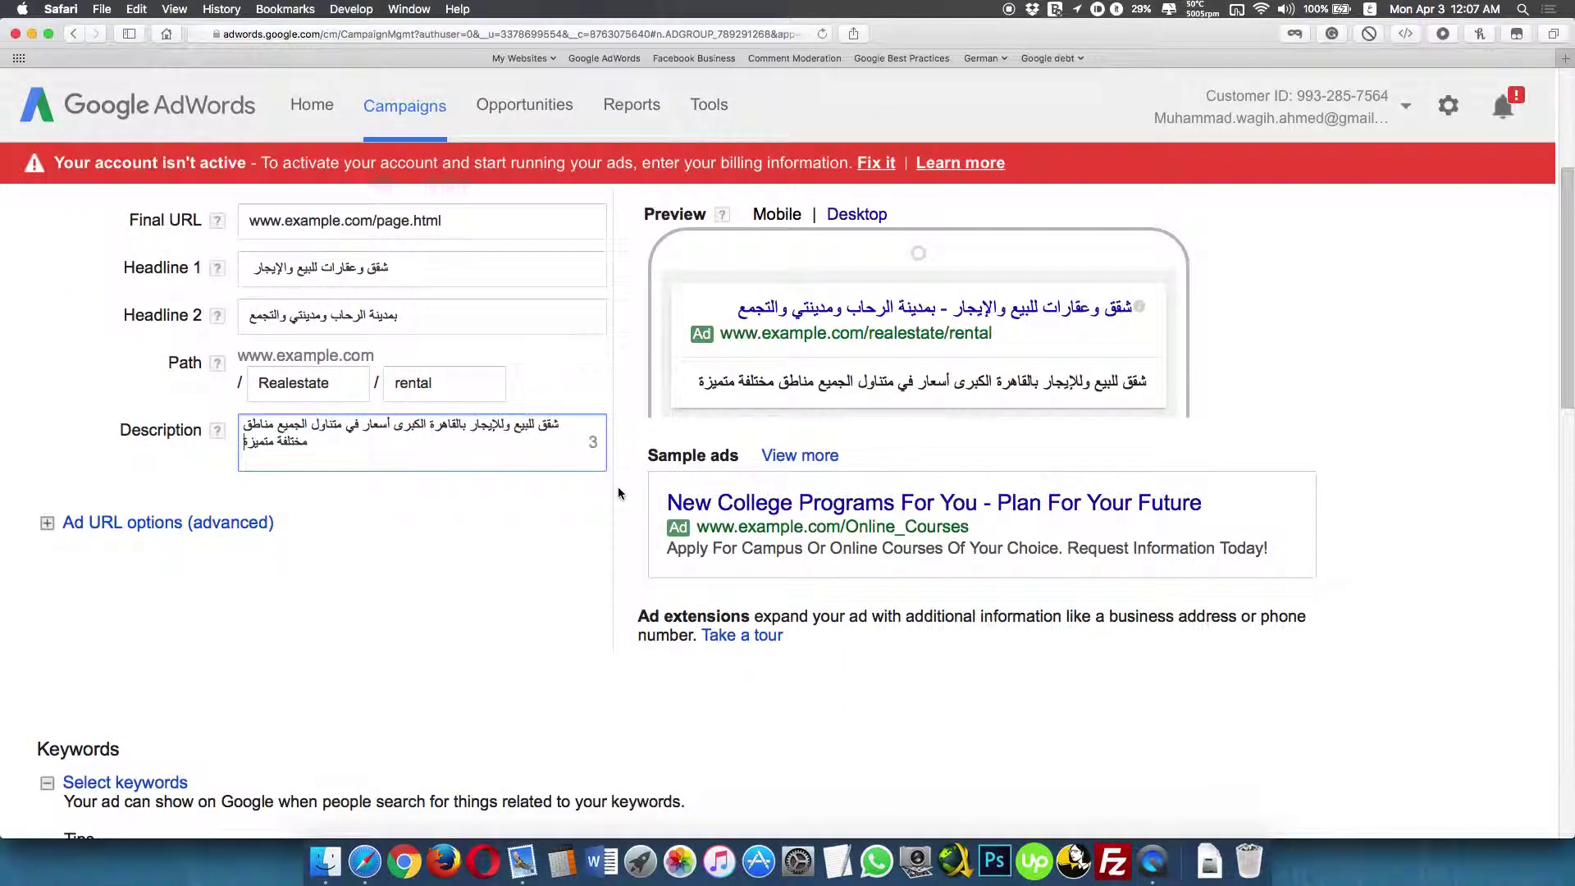
scroll(619, 491, up, 2)
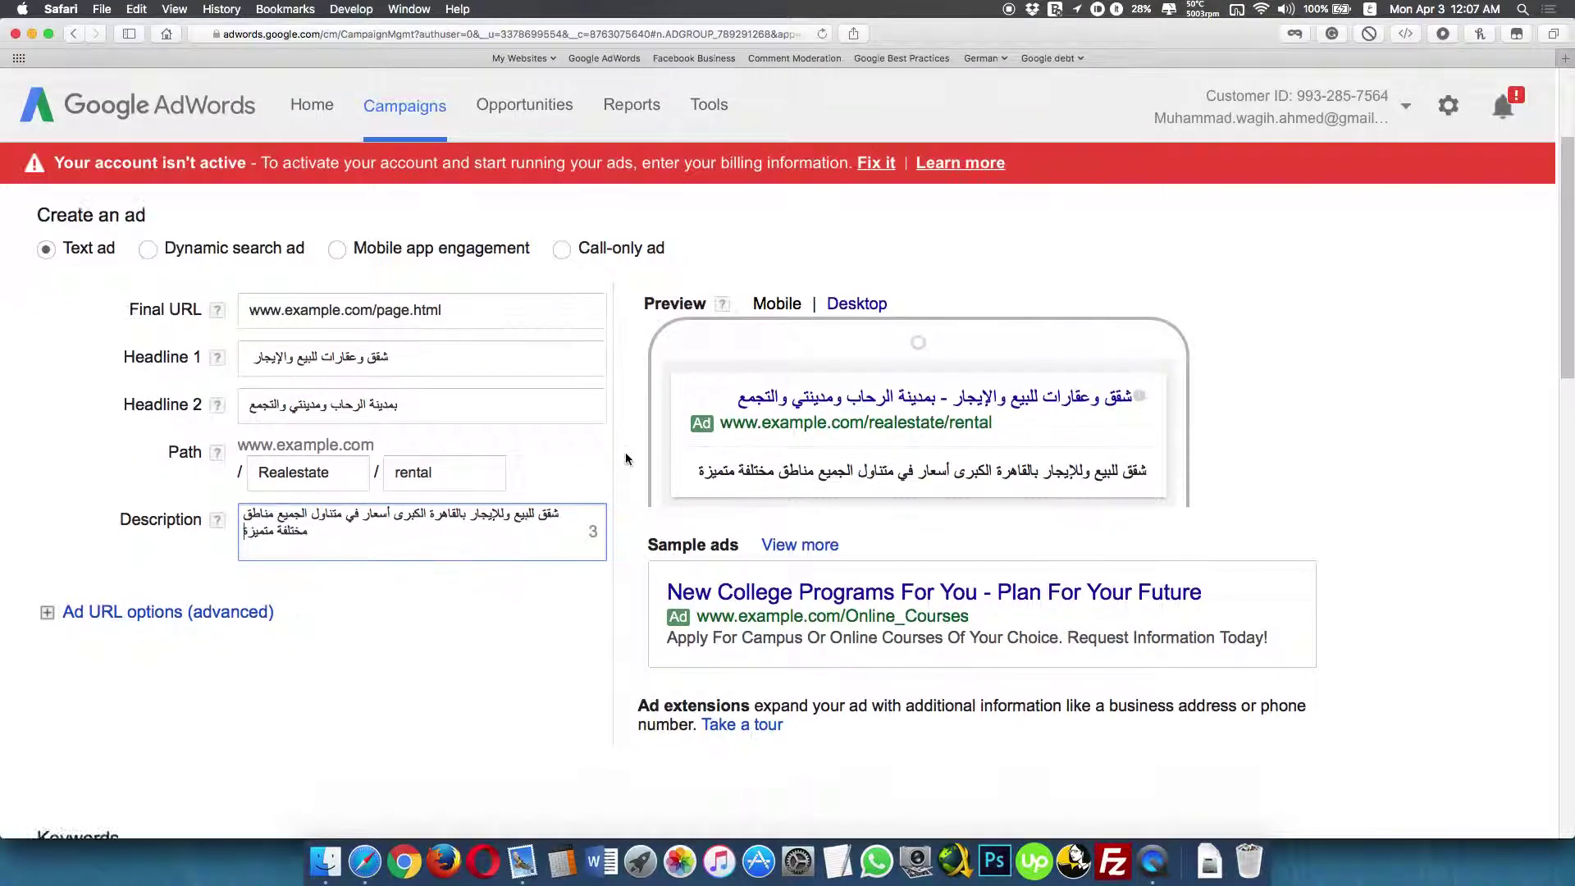
scroll(625, 459, down, 5)
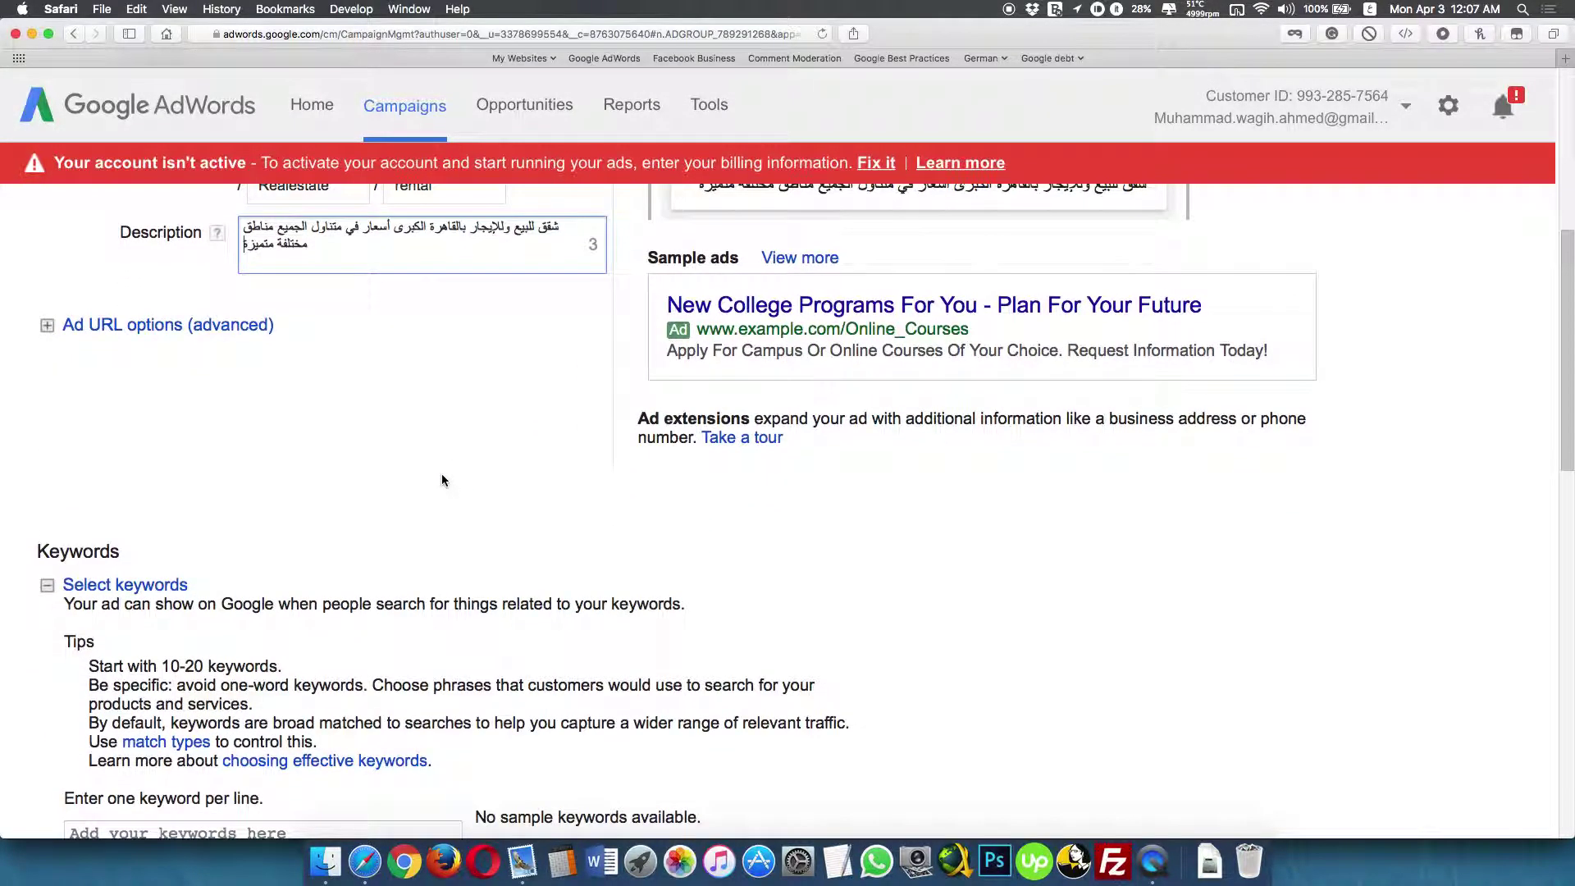
scroll(946, 647, down, 4)
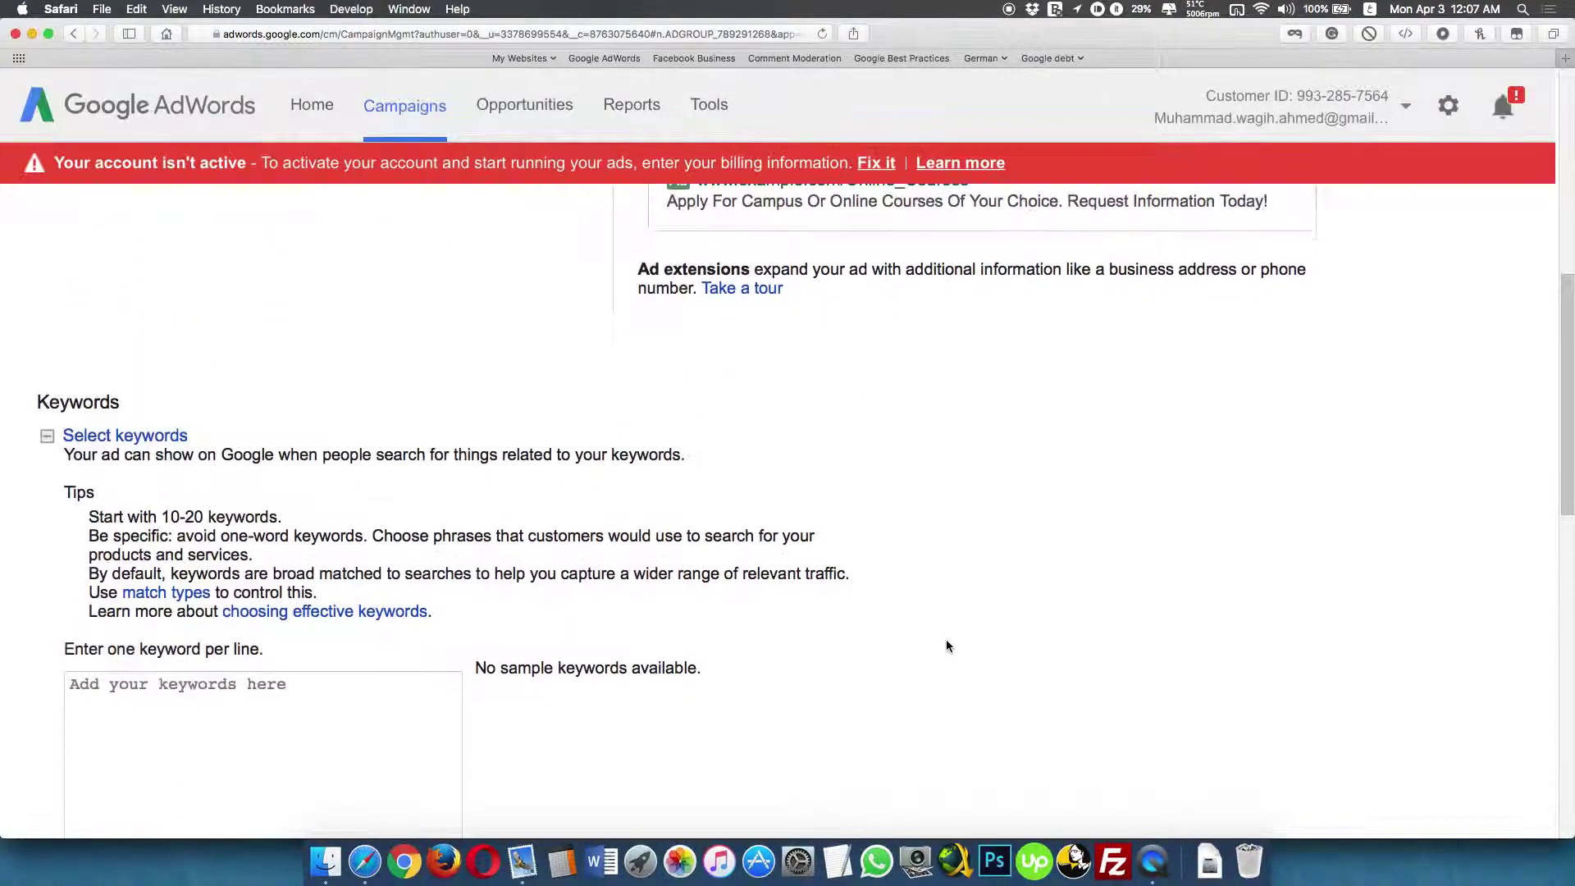
- Recheck the ad's display path and description against the guidance for choosing keywords
scroll(946, 646, down, 1)
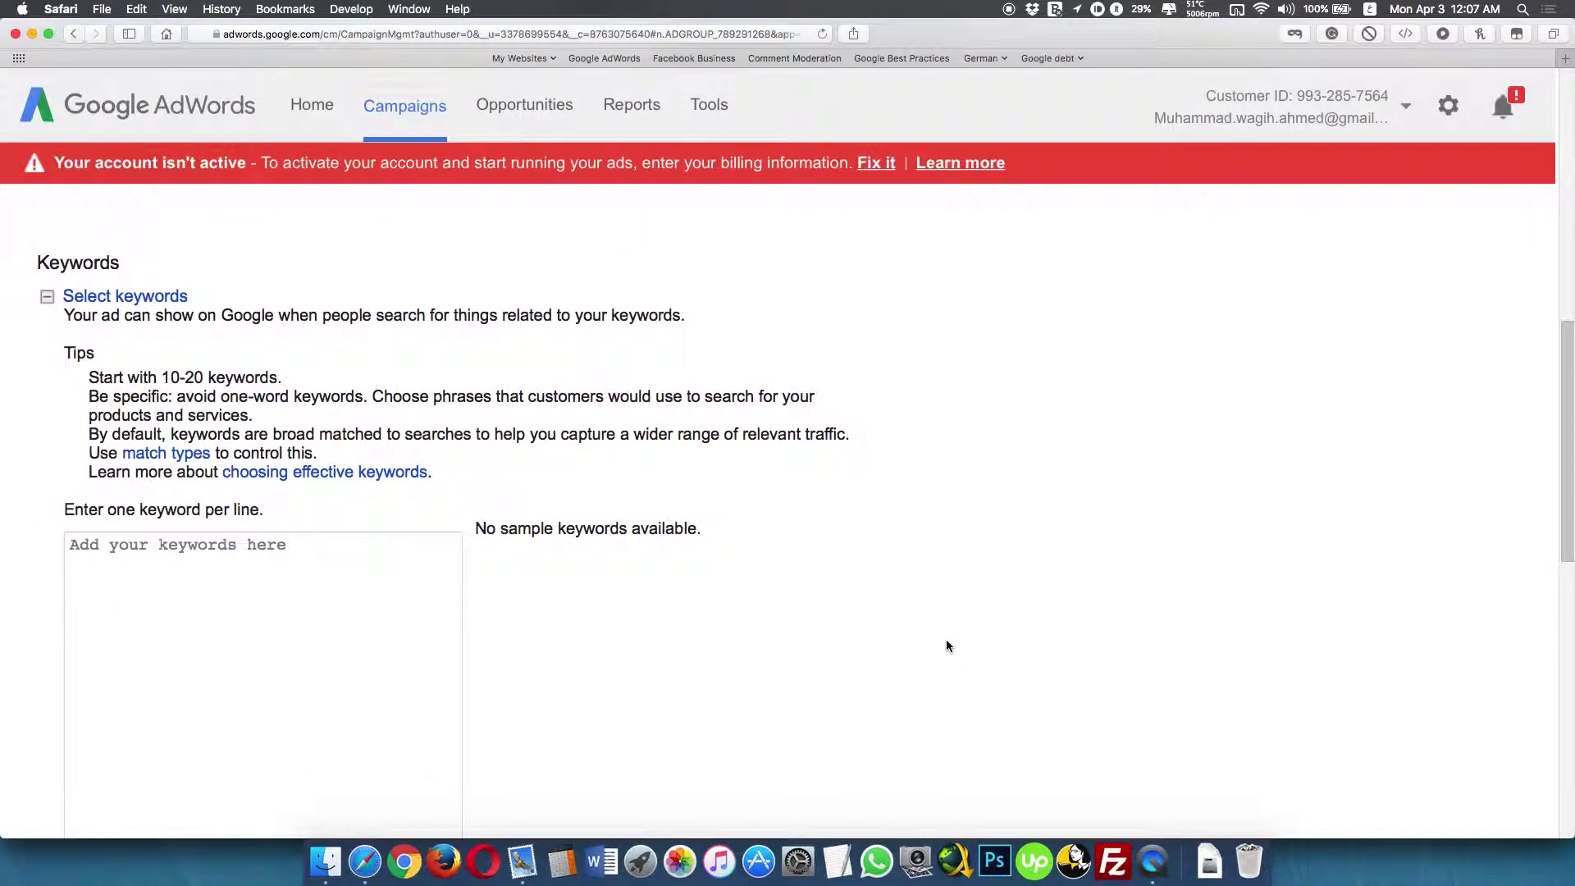
scroll(882, 597, down, 1)
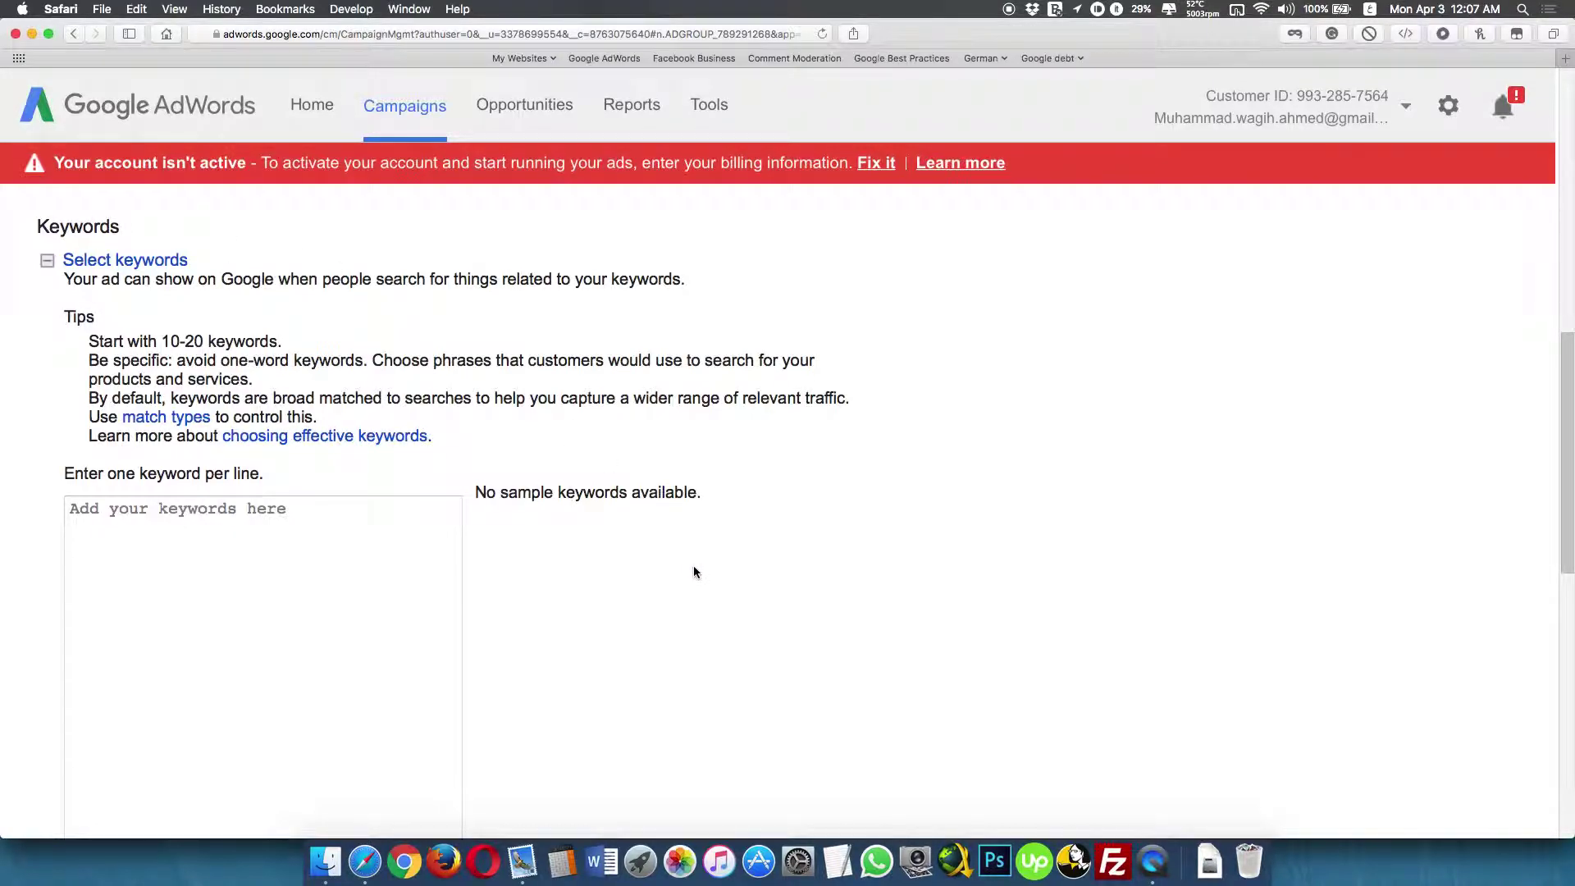
scroll(694, 572, up, 1)
scroll(694, 572, up, 4)
scroll(694, 571, down, 2)
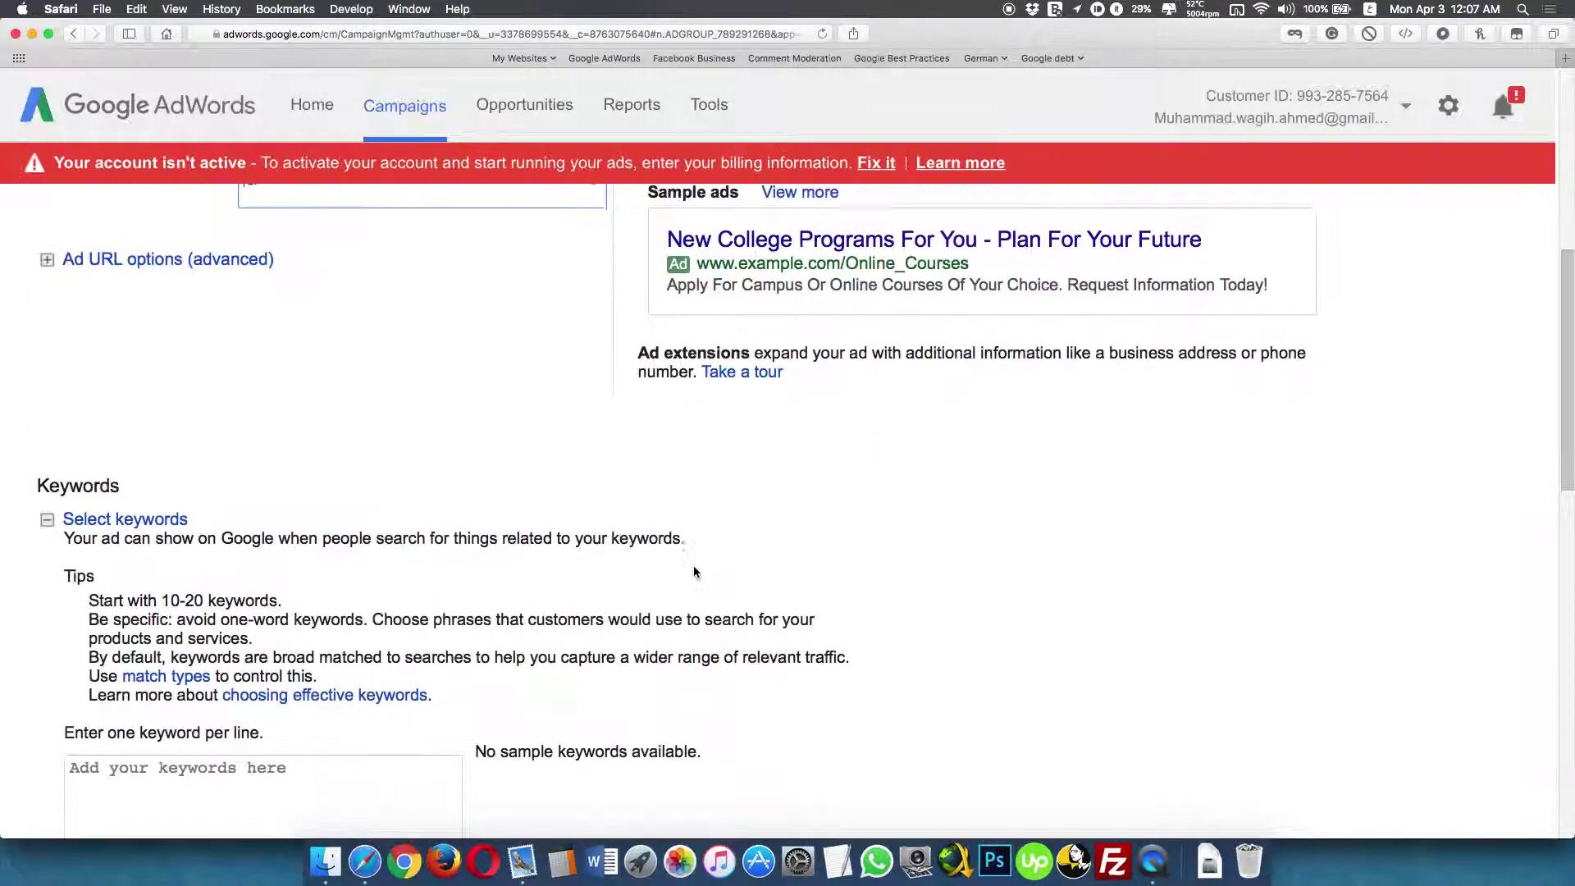
scroll(525, 603, up, 5)
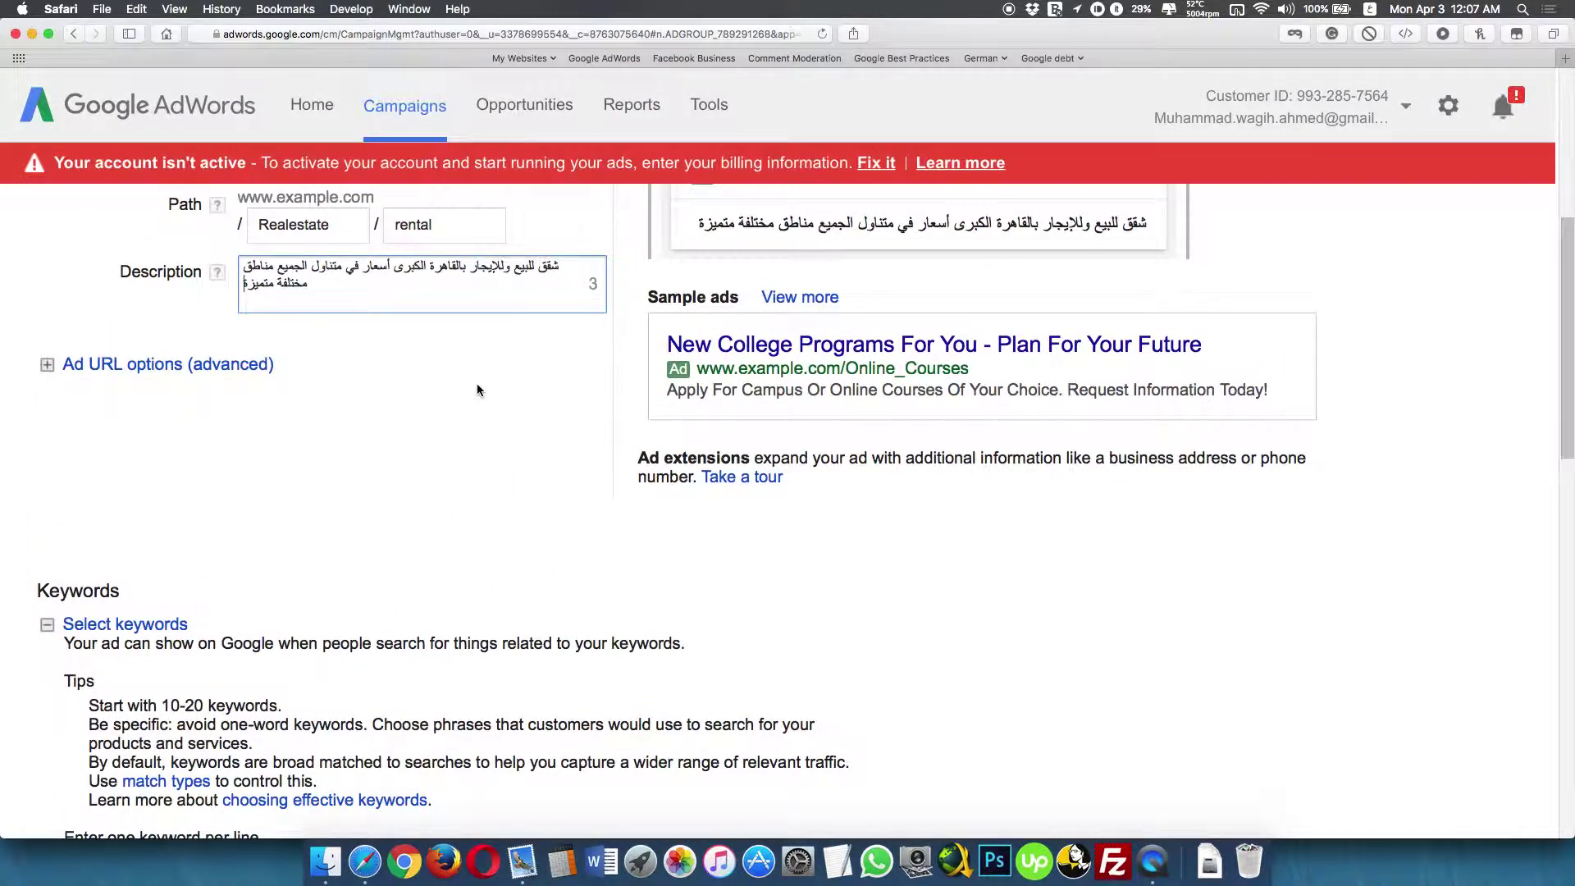
scroll(477, 390, down, 7)
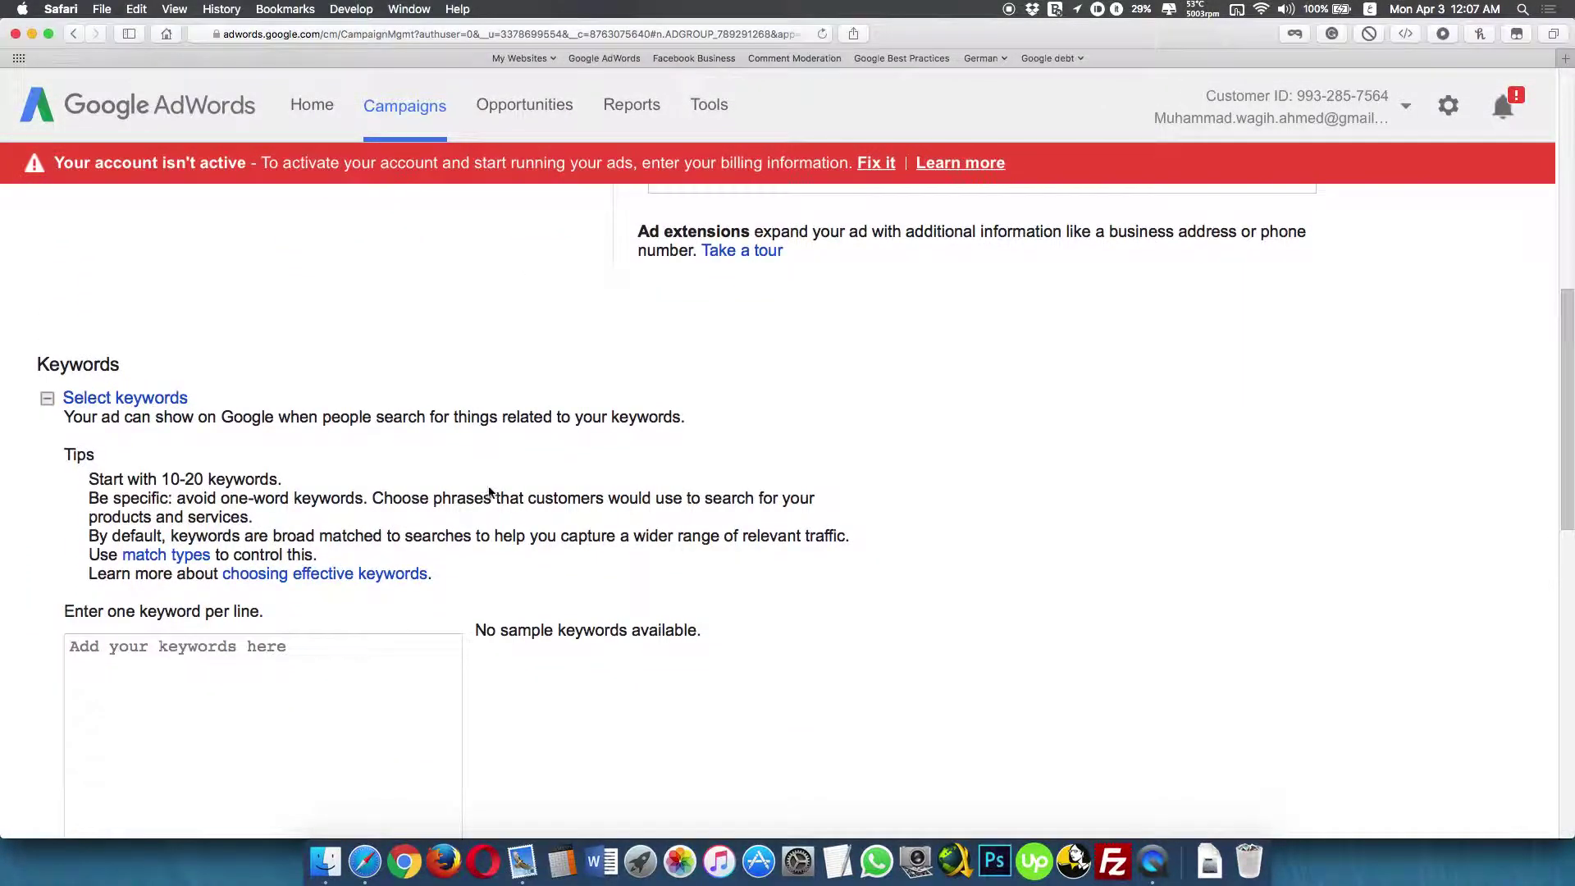
- Enter four keywords on separate lines: "شقق", "عقارات", "شقق للبيع" and "عقارات للإيجار"
click(341, 531)
scroll(341, 531, up, 2)
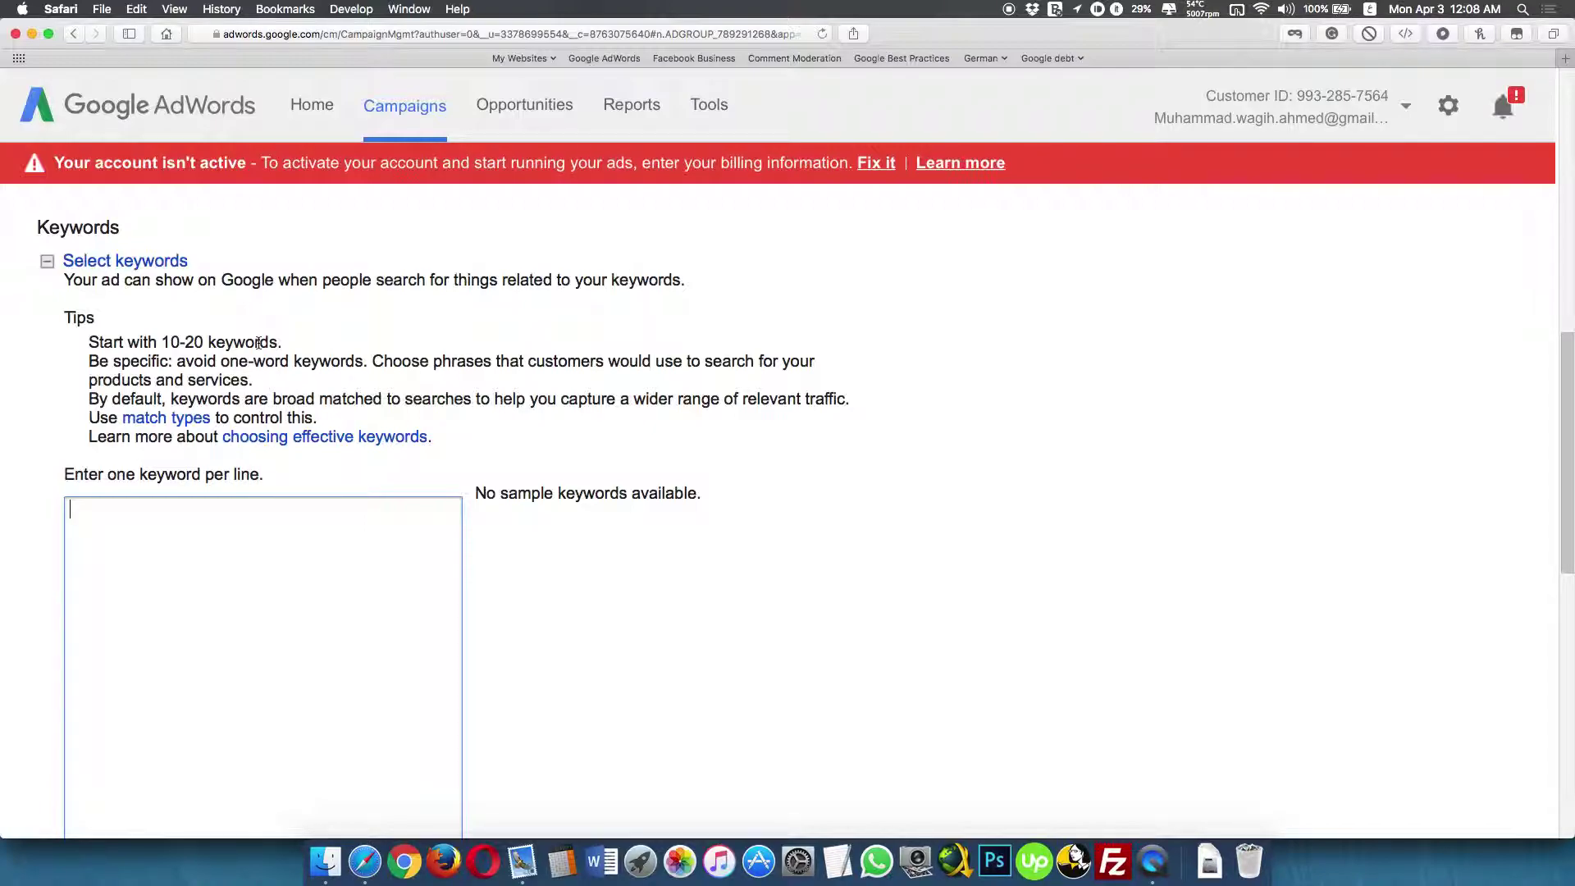
text(شقق )
text(عقارات )
text(شقق للب)
text(يع )
text(عقارات لل)
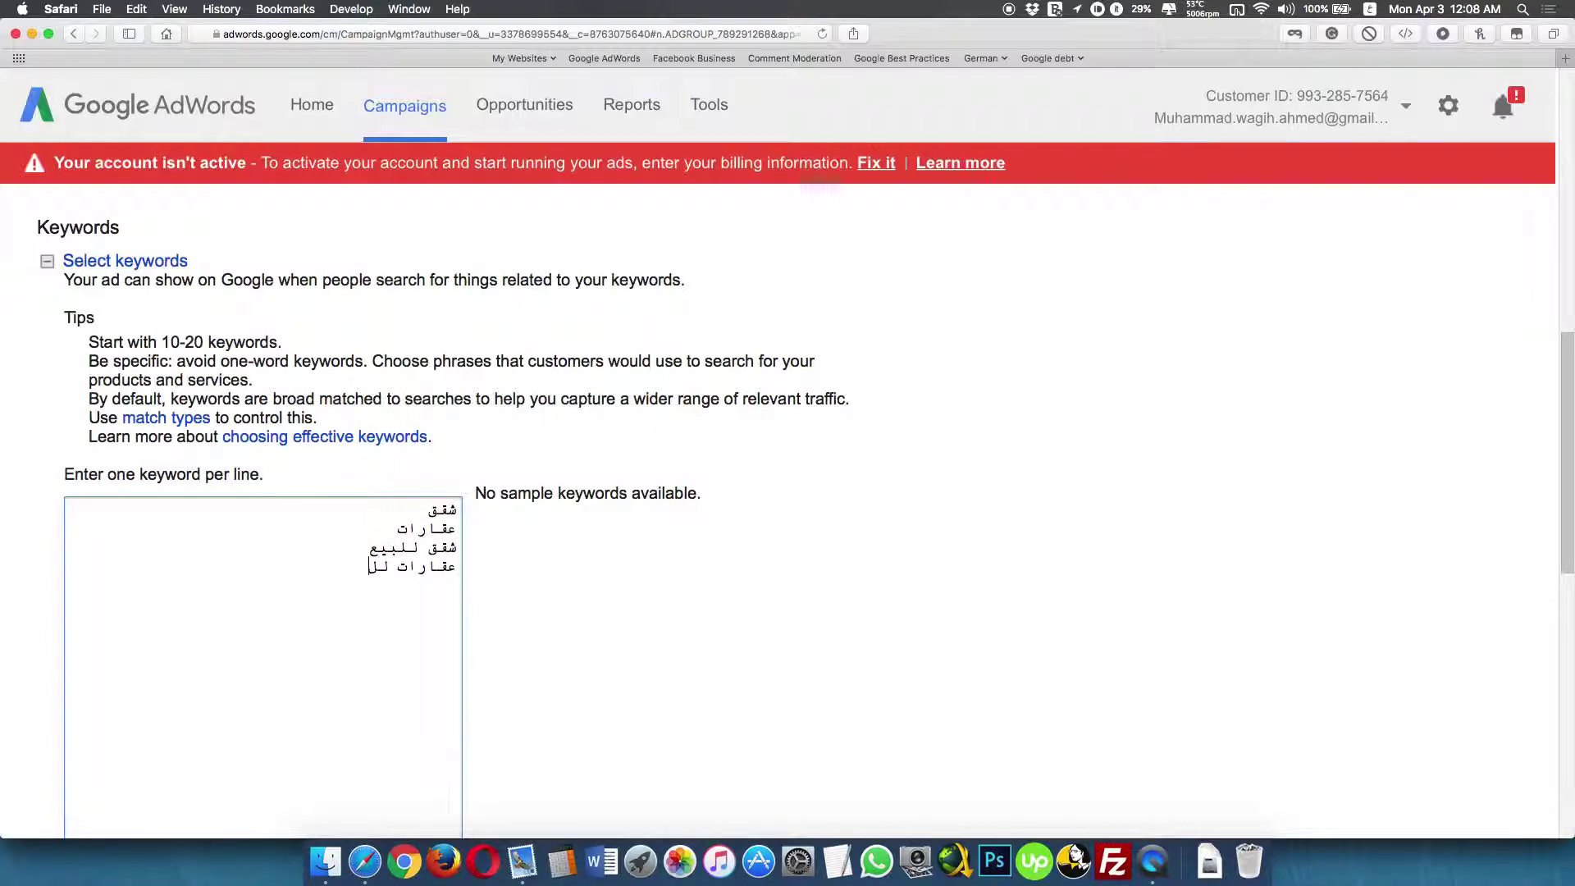
text(إيجار)
- Set the ad group's default maximum cost-per-click bid to EGP 1
scroll(572, 584, down, 1)
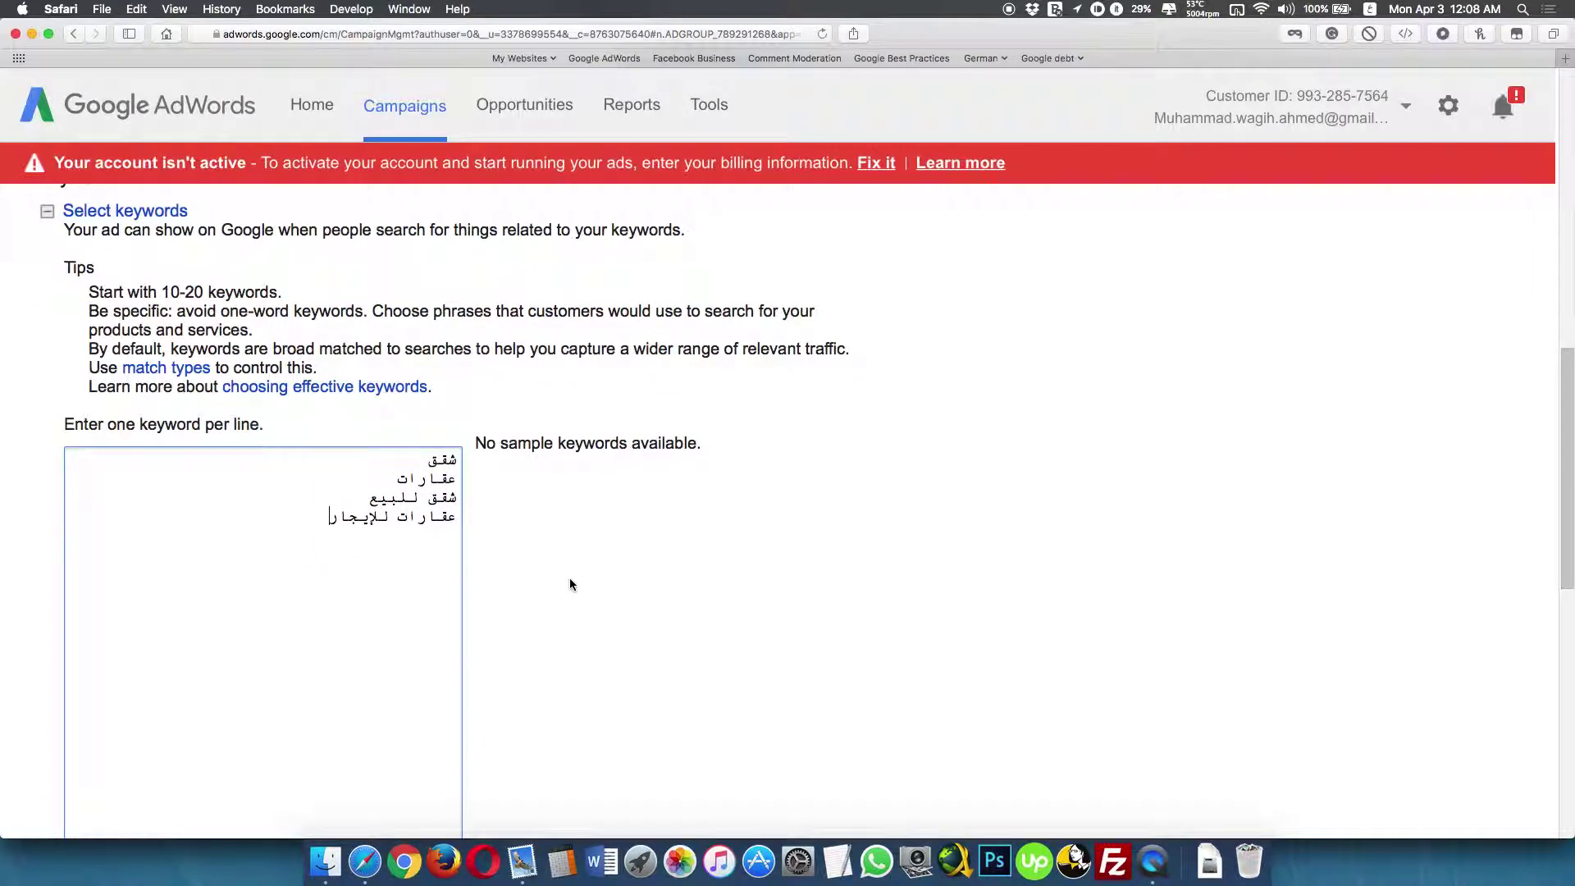
scroll(571, 584, down, 5)
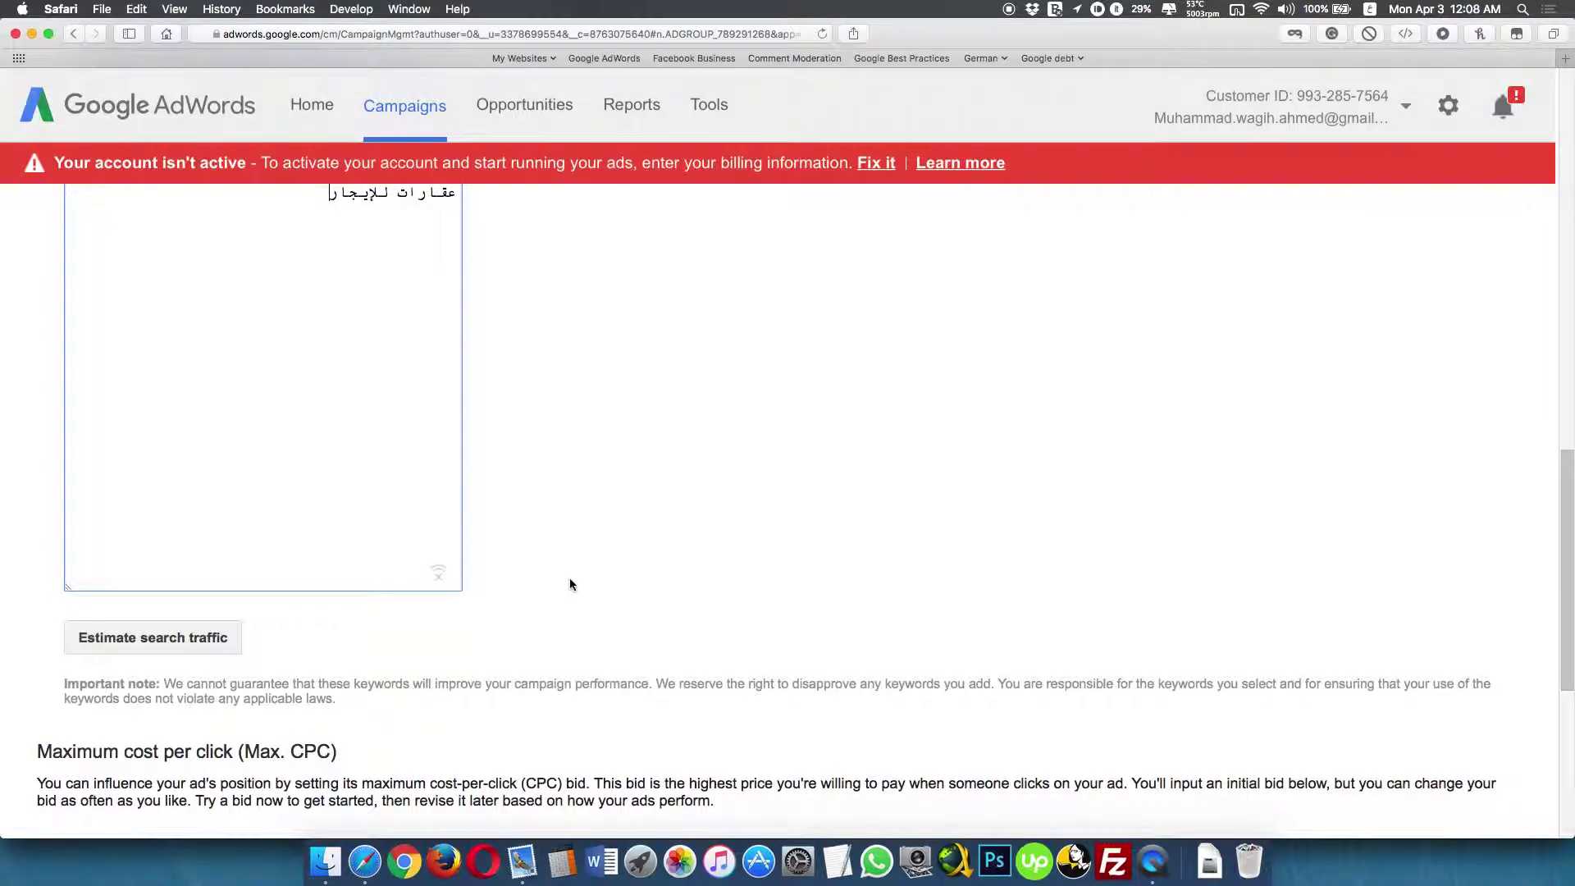
scroll(572, 584, down, 5)
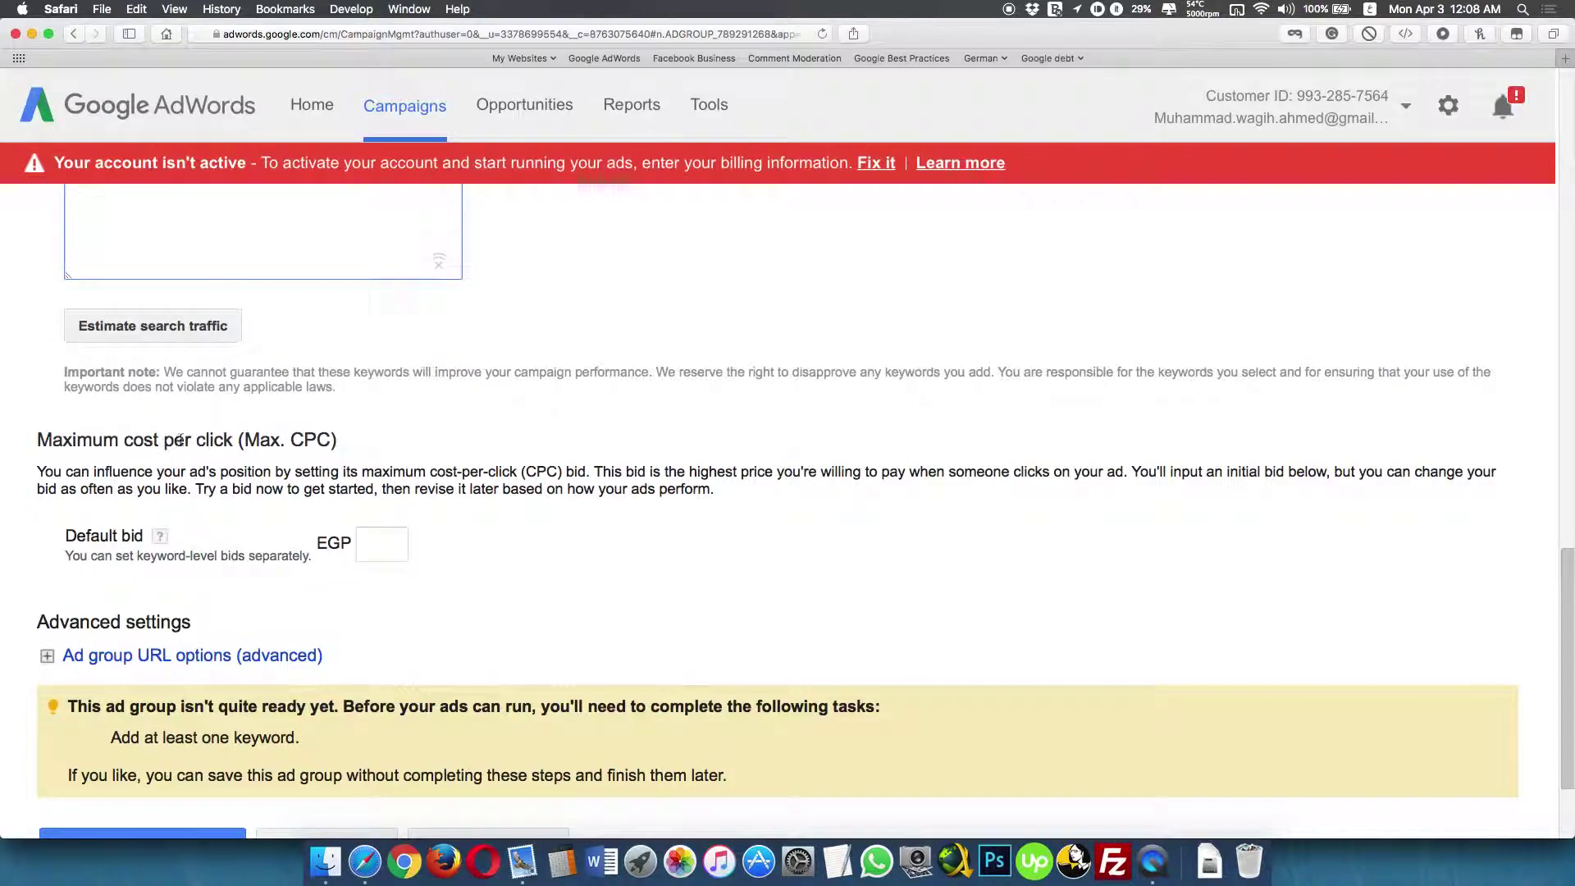
click(392, 551)
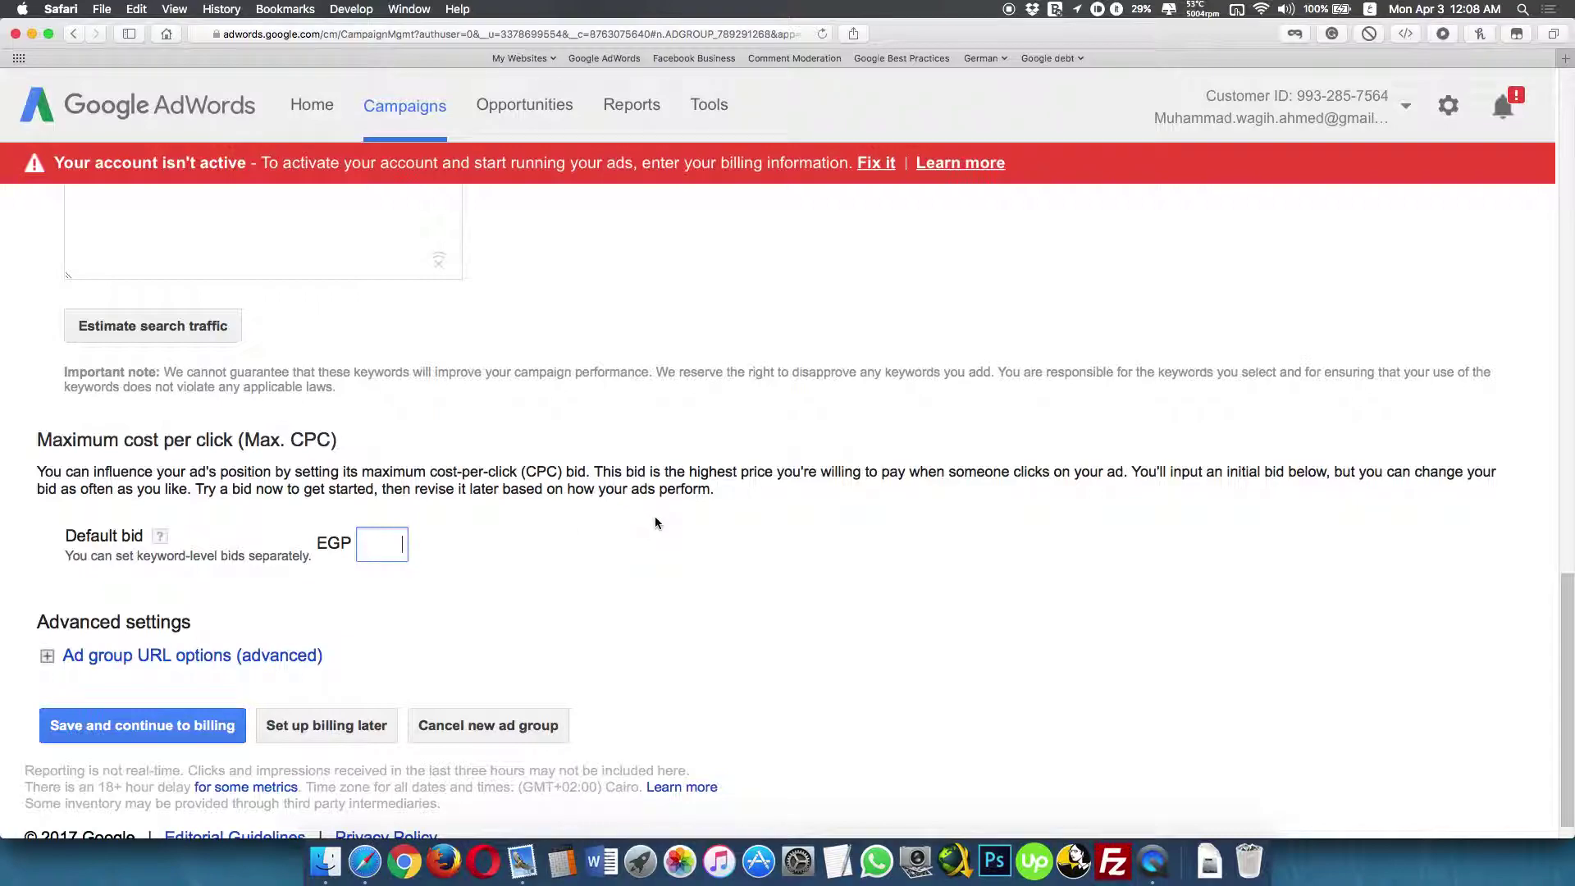
key(ctrl+space)
text(1)
- Expand the ad group's advanced URL options to view the tracking template and custom parameter fields, and collapse them again
scroll(533, 545, down, 1)
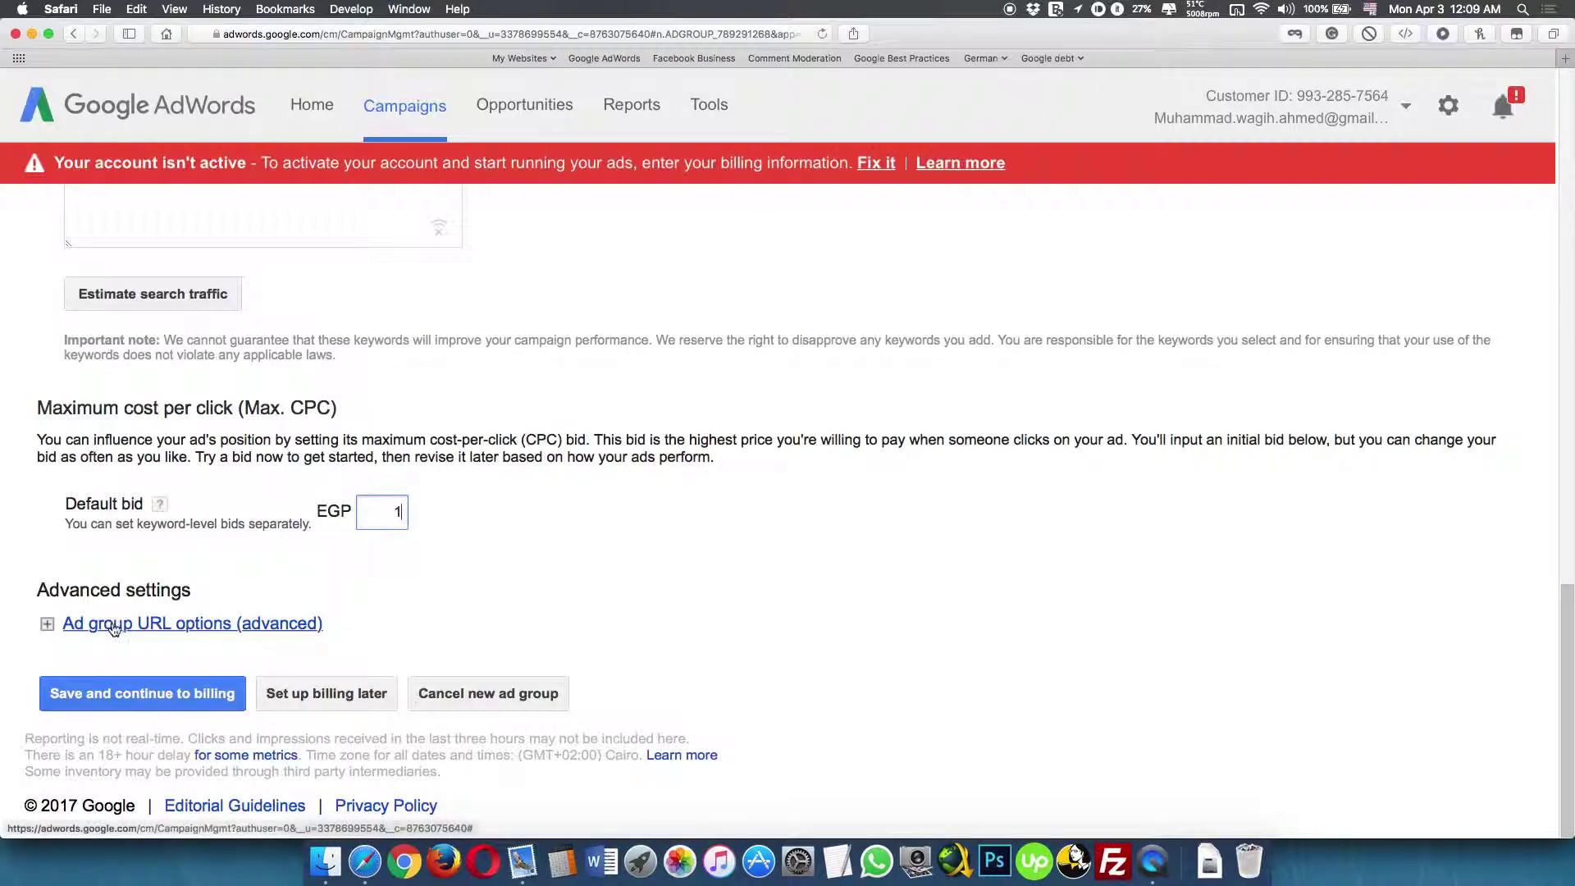
click(115, 624)
scroll(124, 562, down, 4)
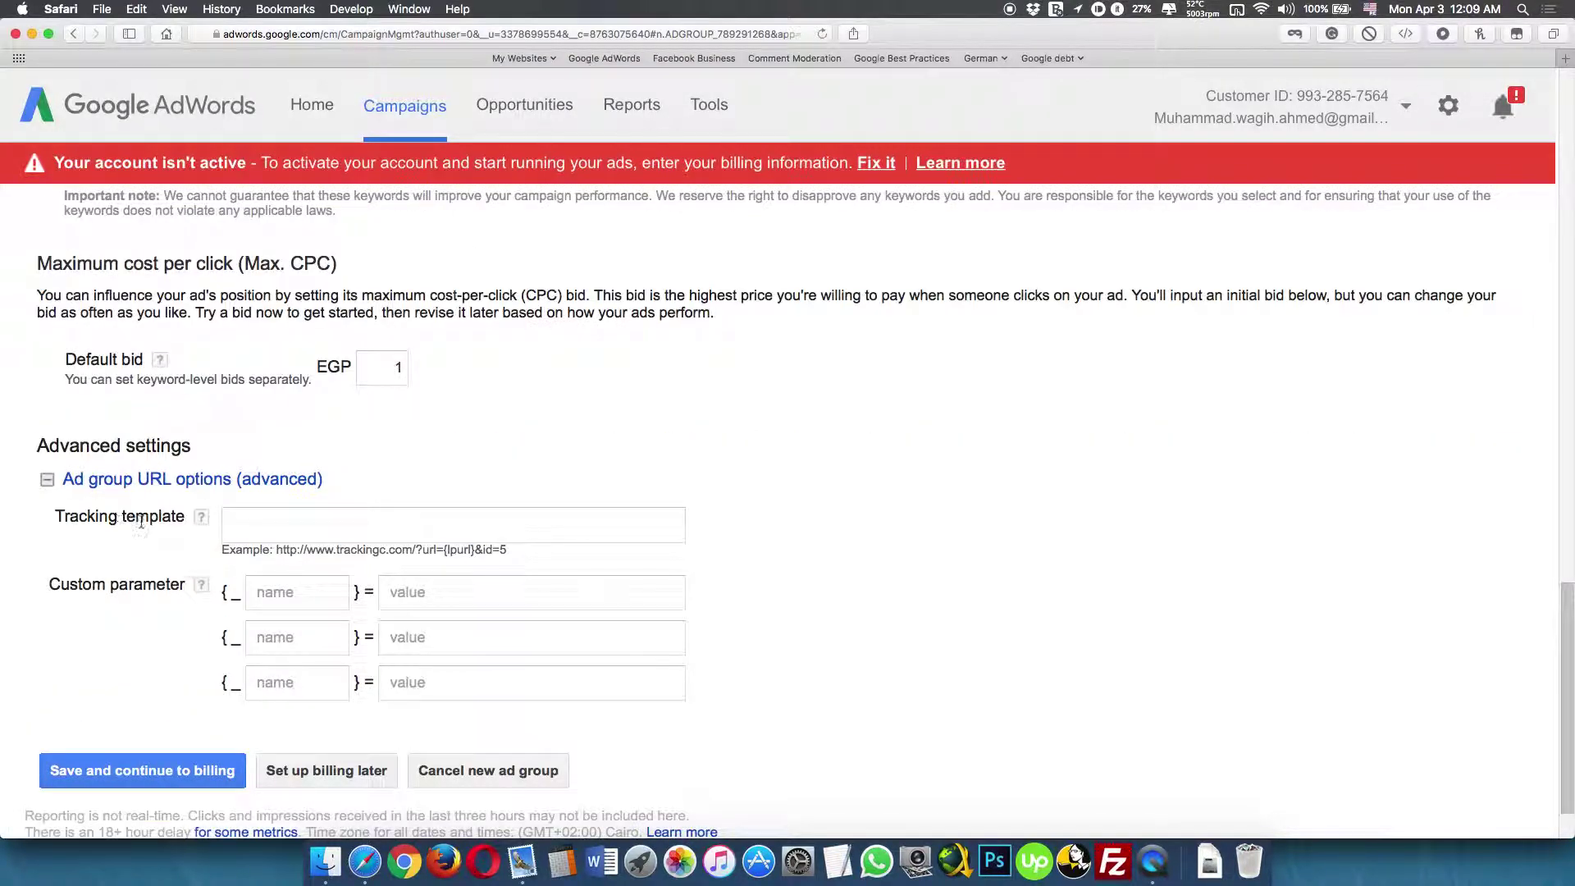
click(184, 479)
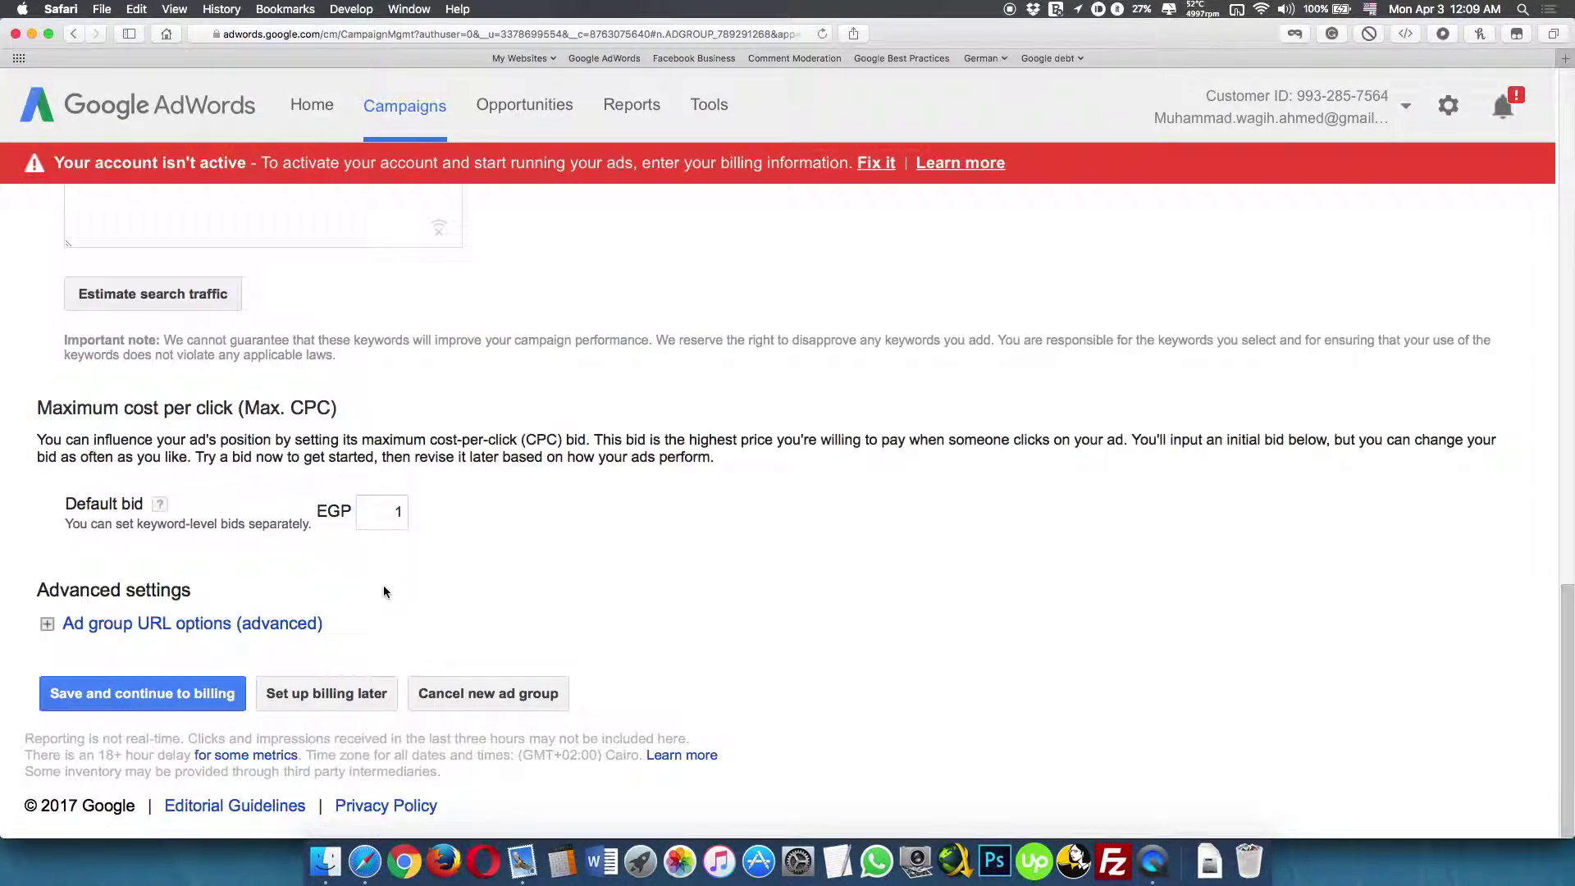